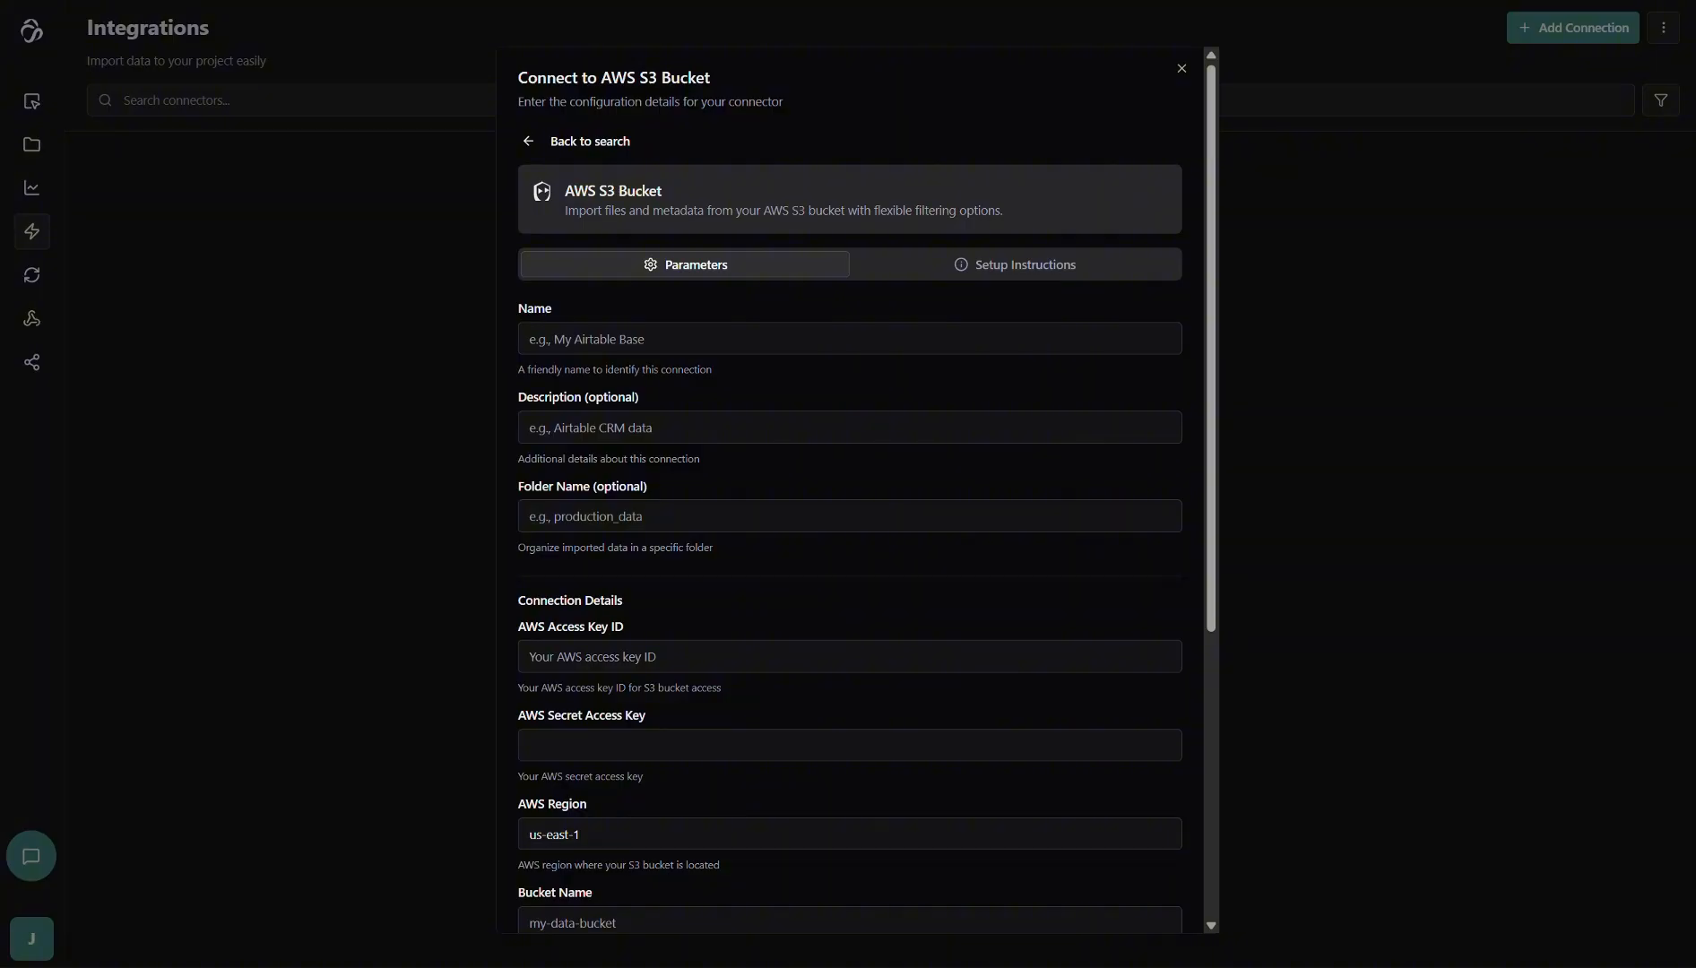
Name the new AWS S3 Bucket connection "sdsd"
click(582, 338)
text(sdsd)
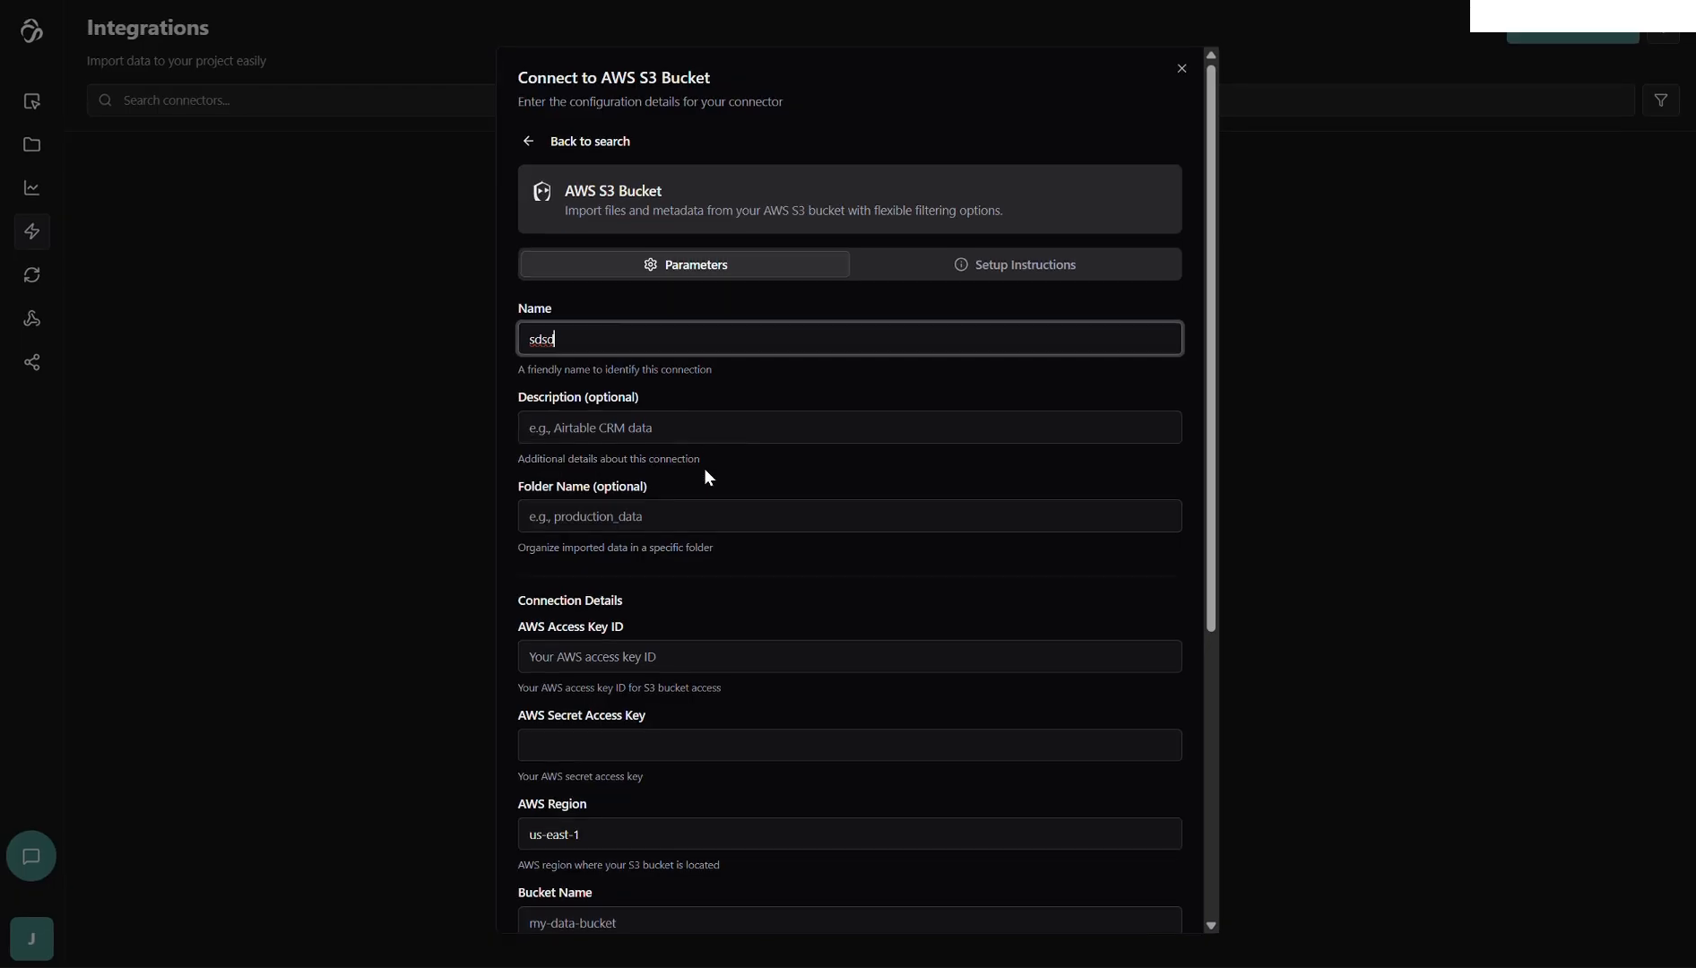
scroll(708, 477, down, 5)
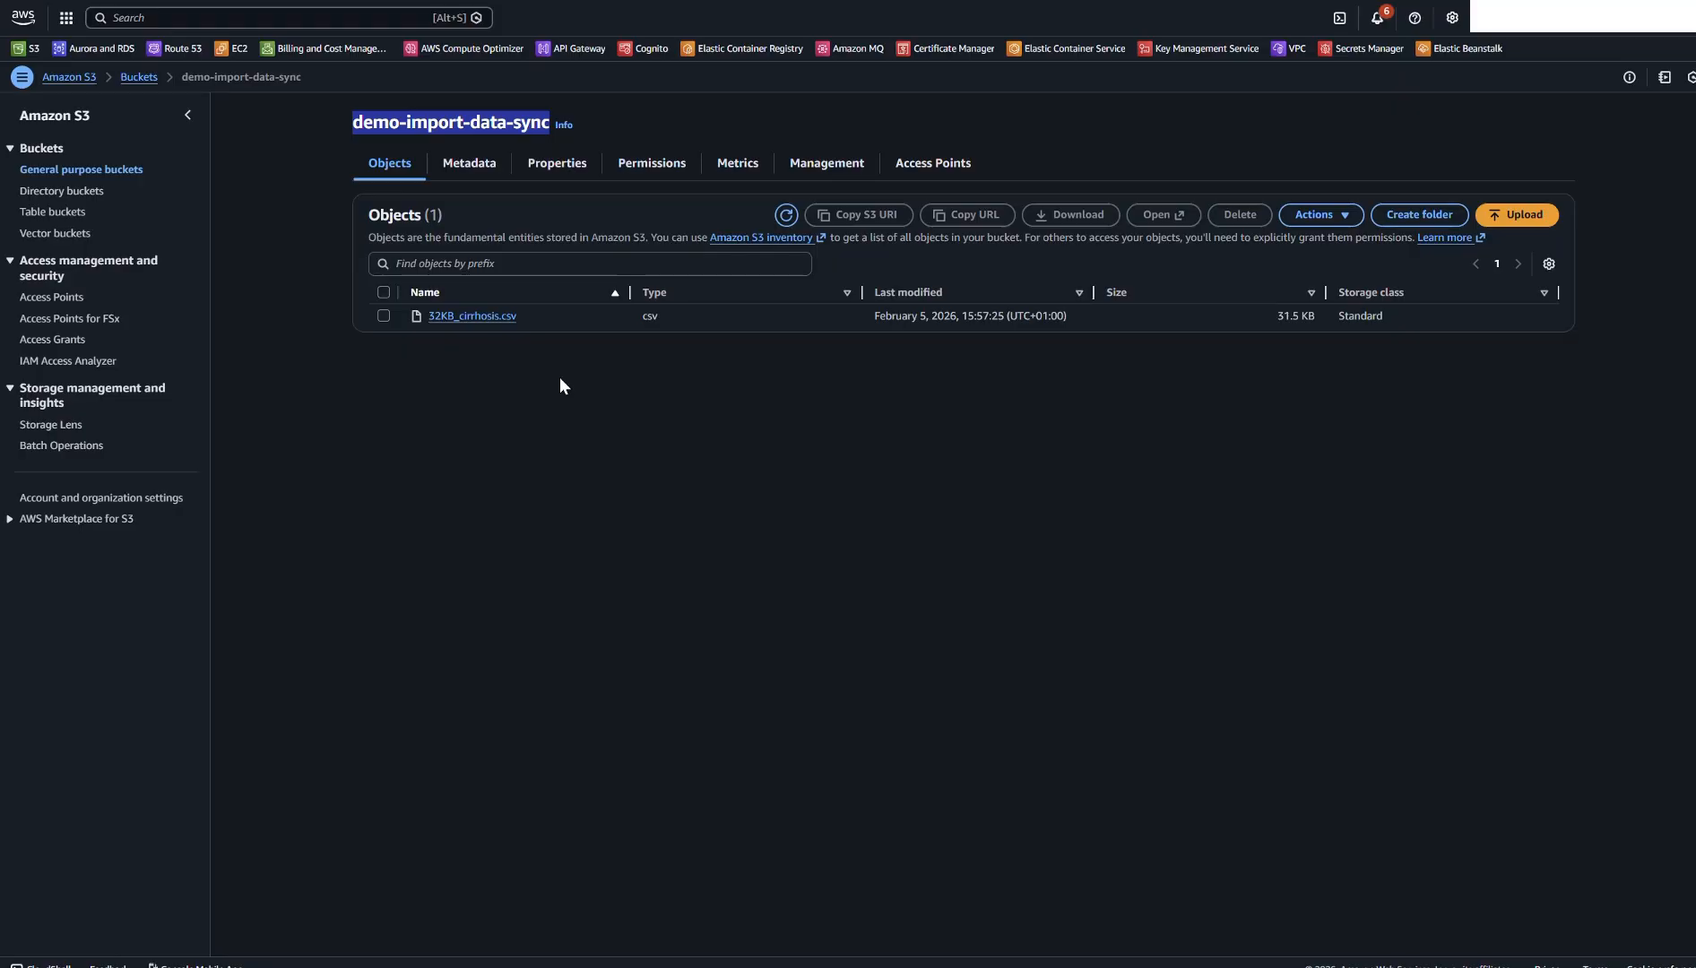
Copy the bucket name demo-import-data-sync from the Amazon S3 console into the connection's Bucket Name
click(334, 120)
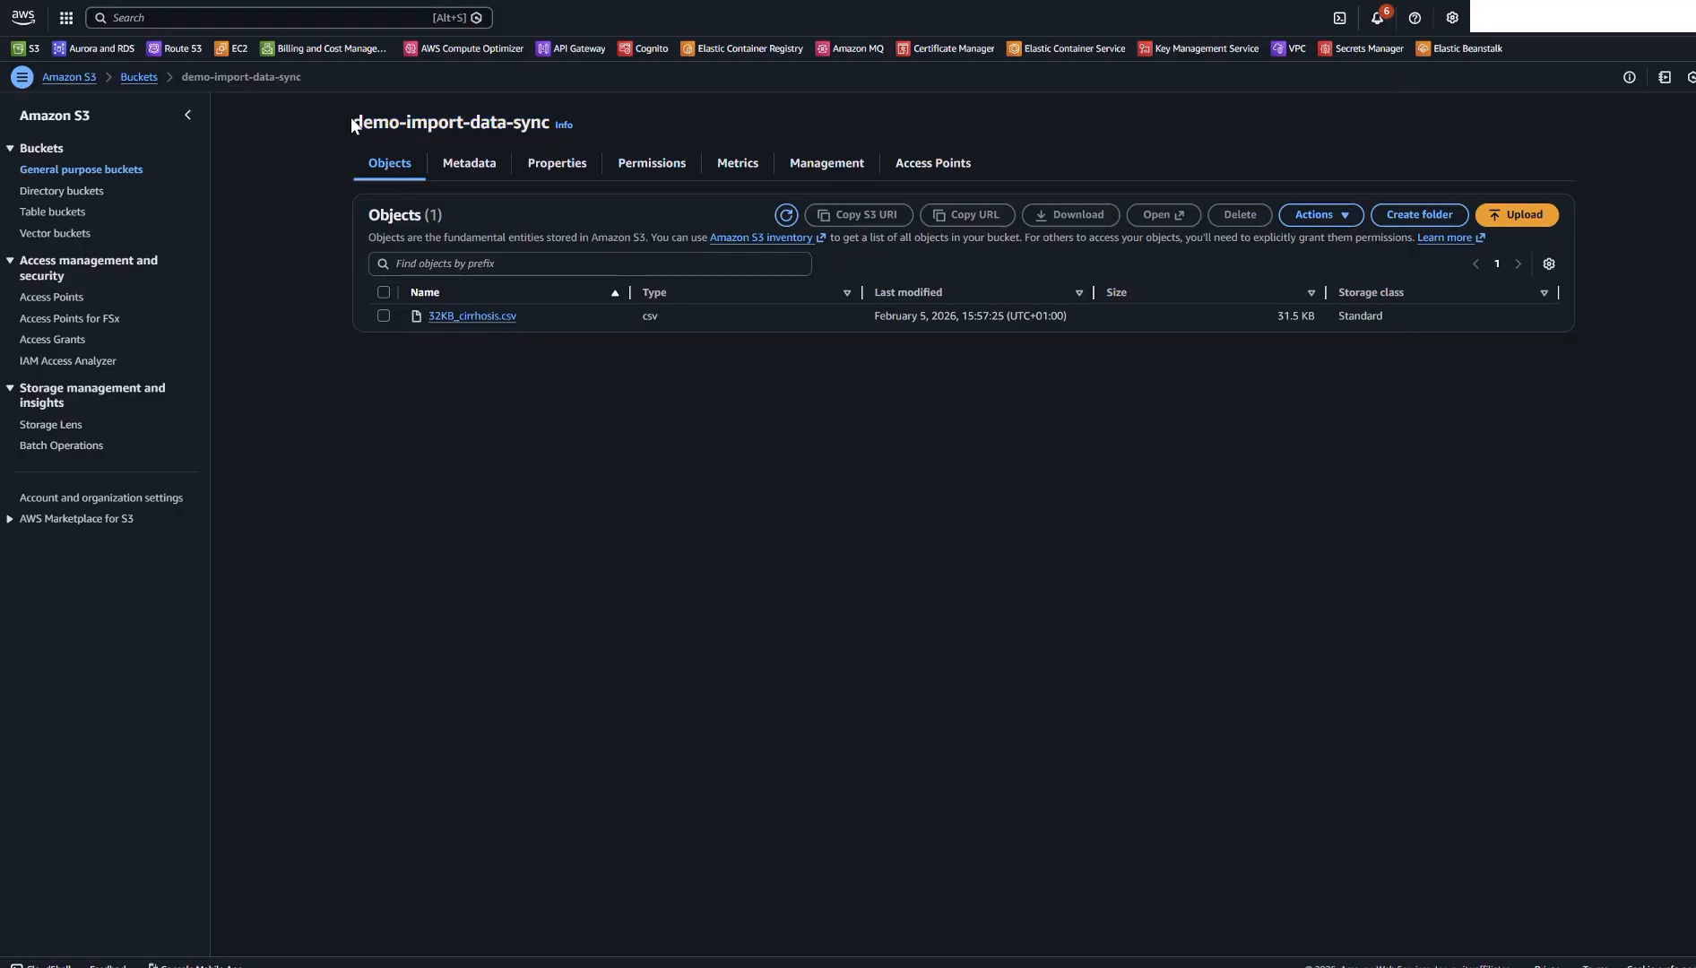
drag(353, 125, 552, 123)
key(ctrl+c)
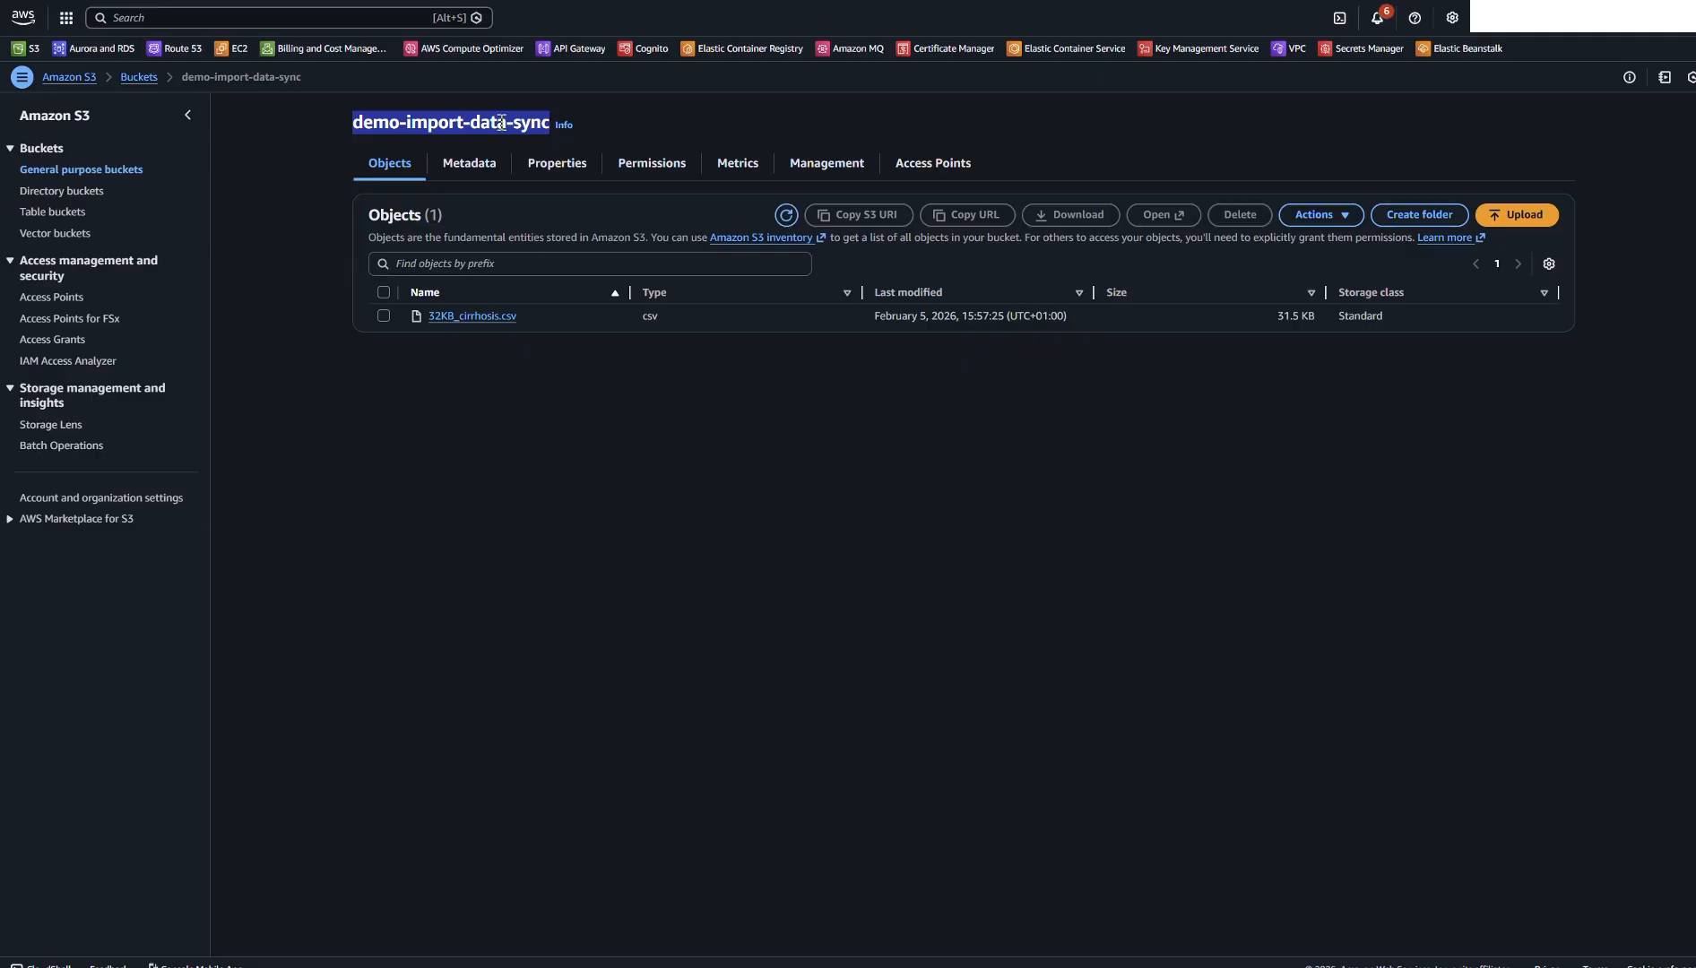
click(344, 123)
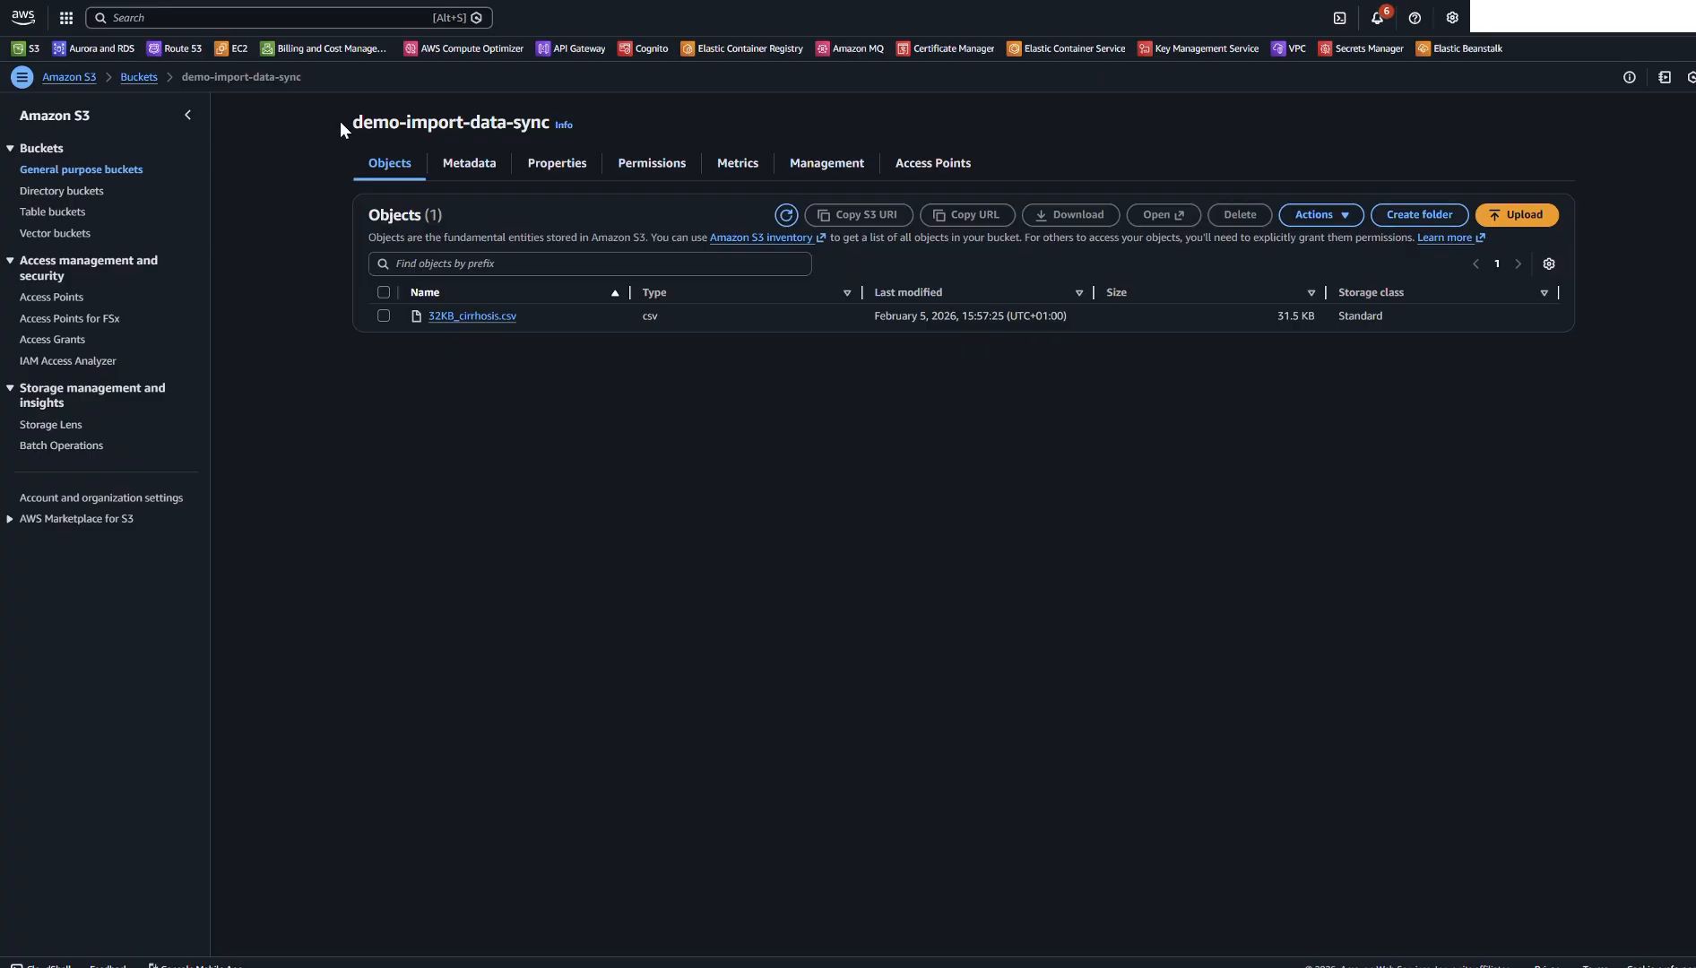
drag(341, 122, 534, 122)
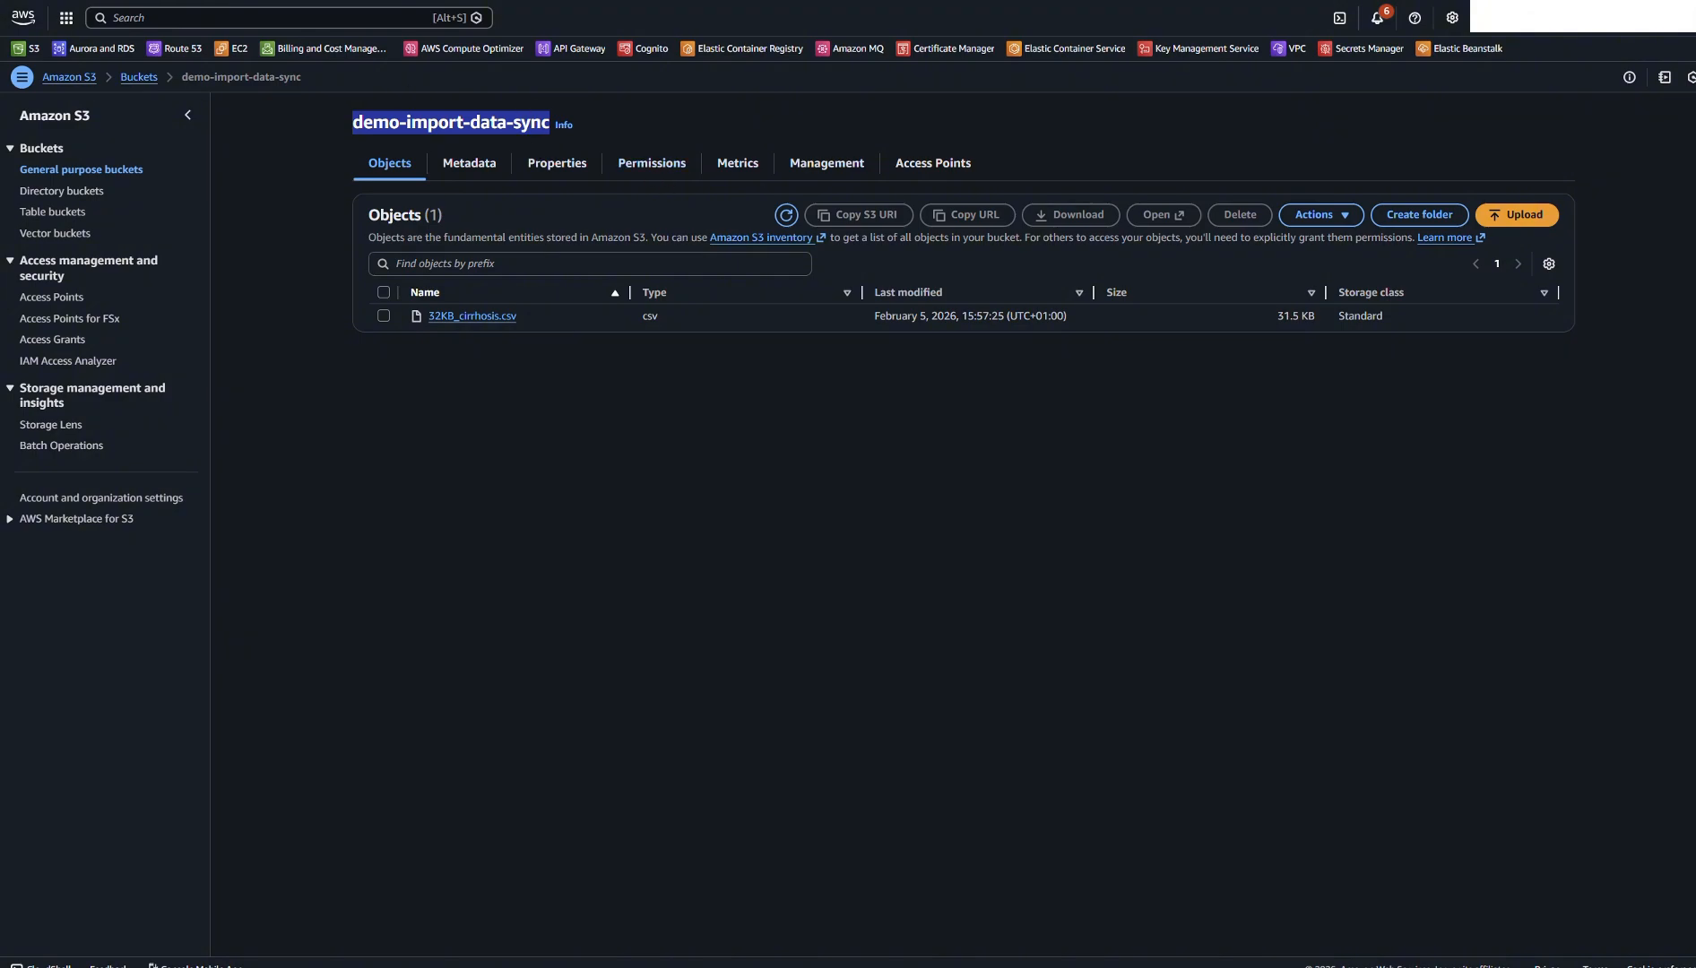
key(ctrl+Tab)
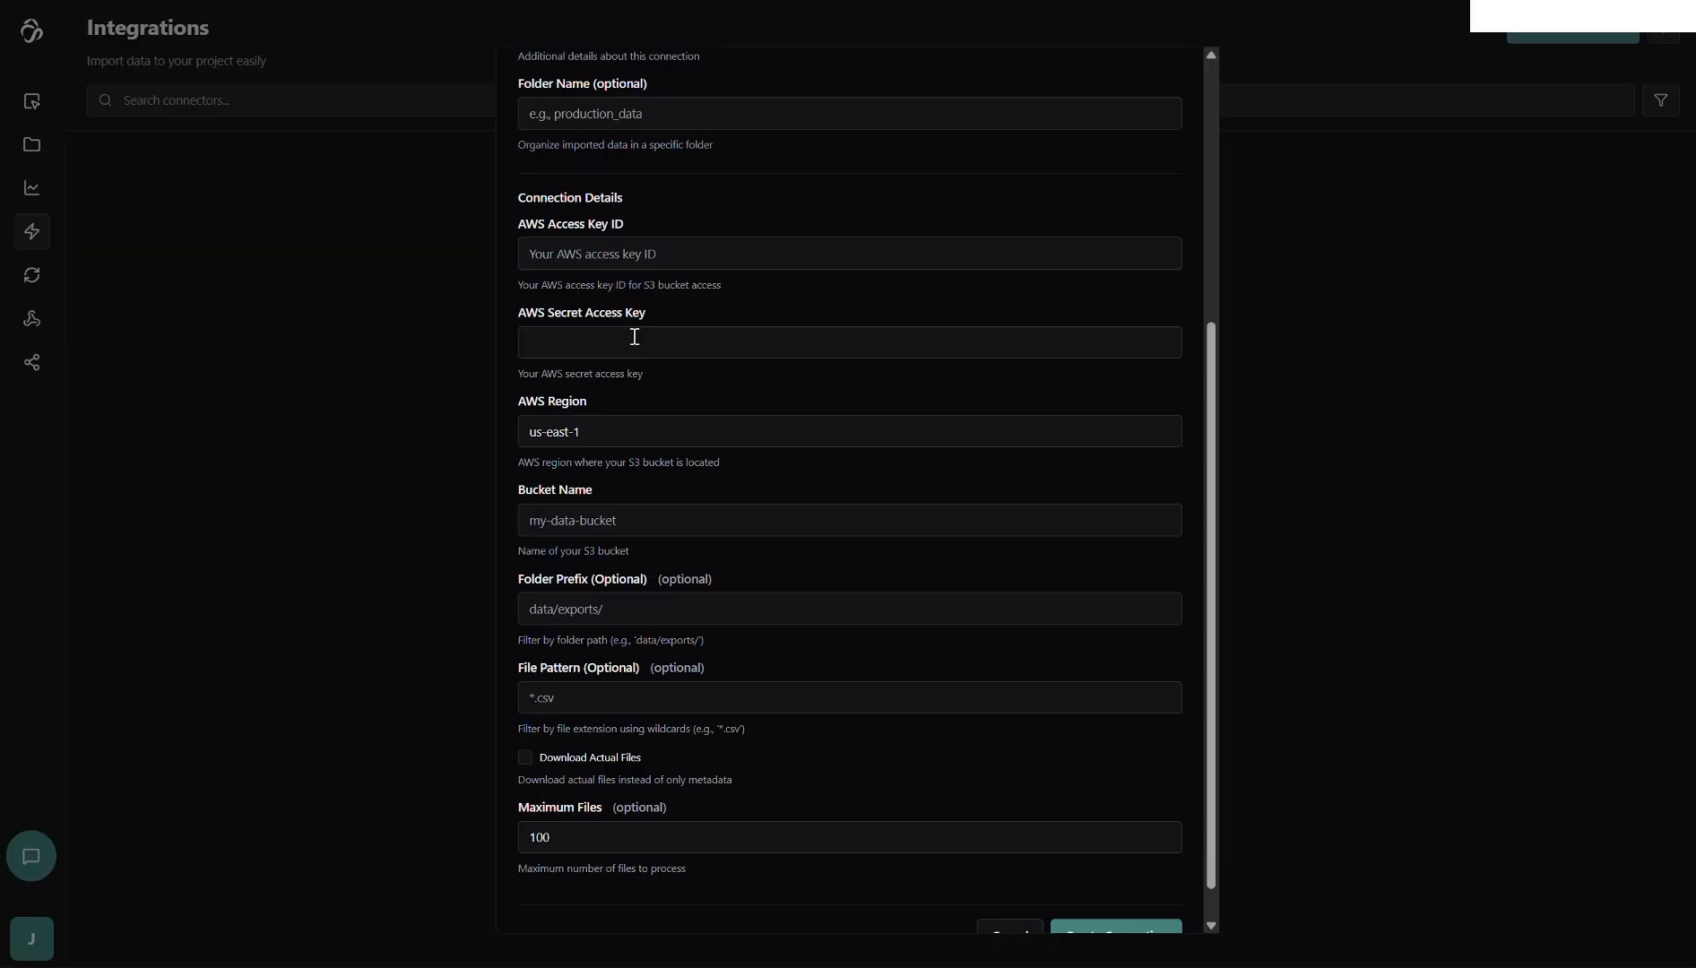
click(630, 520)
key(ctrl+v)
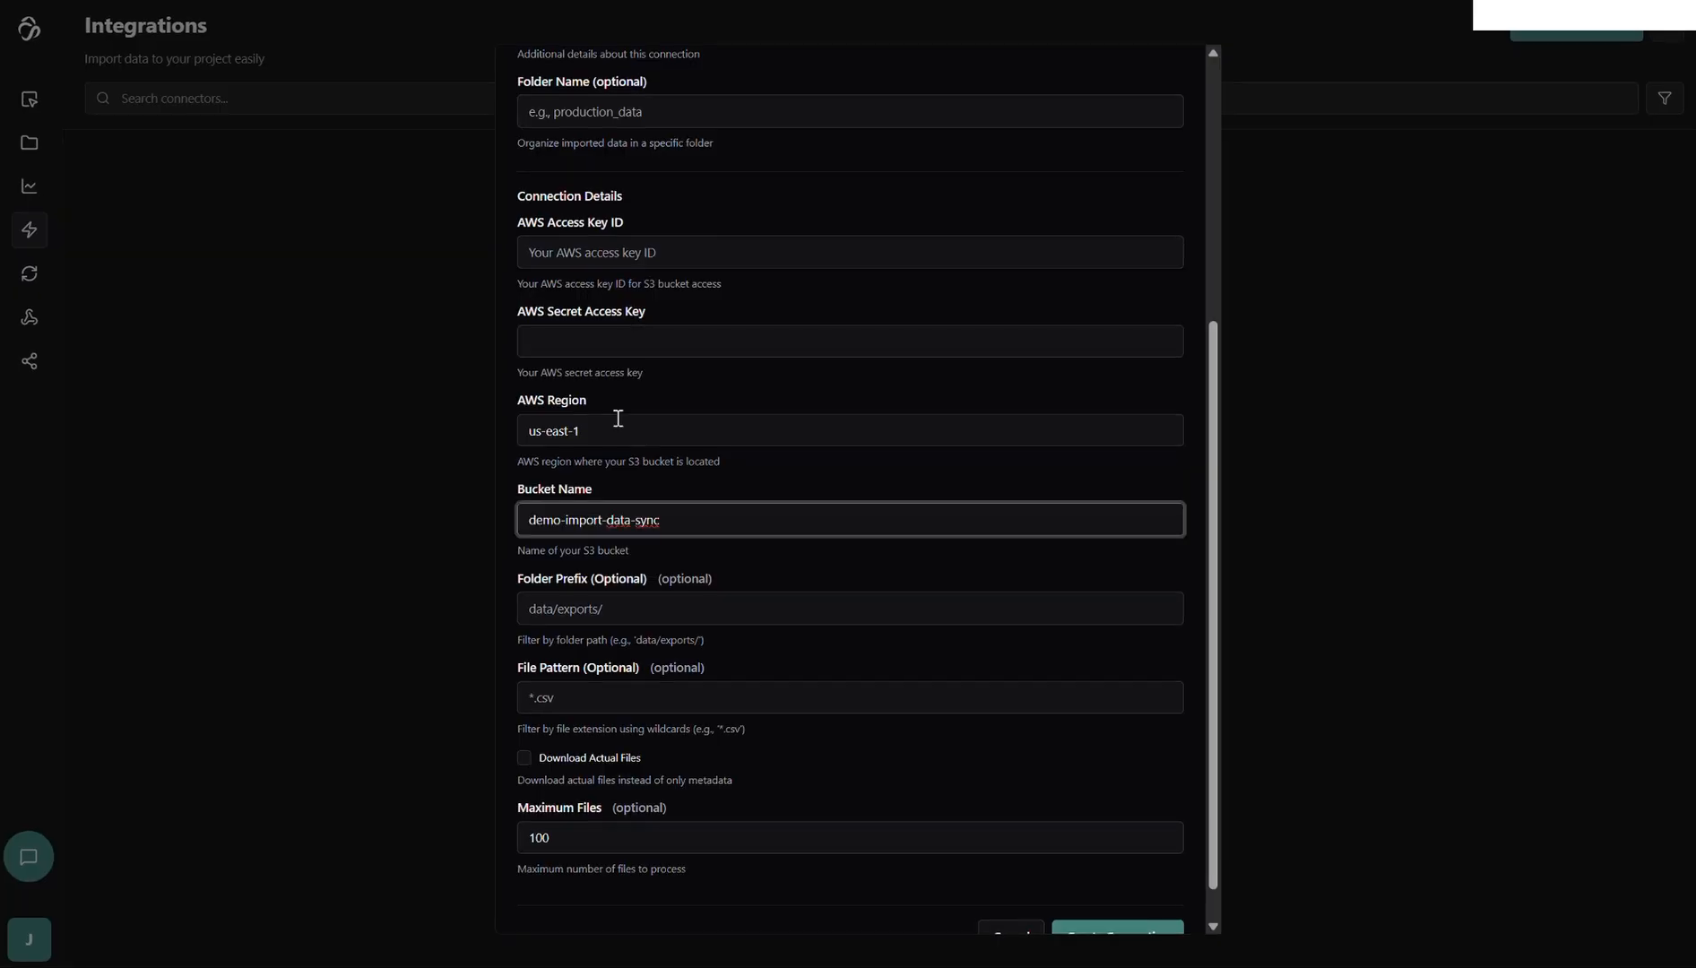
Check the bucket's region in the AWS console and set the connection's AWS Region to eu-central-1
key(ctrl+Tab)
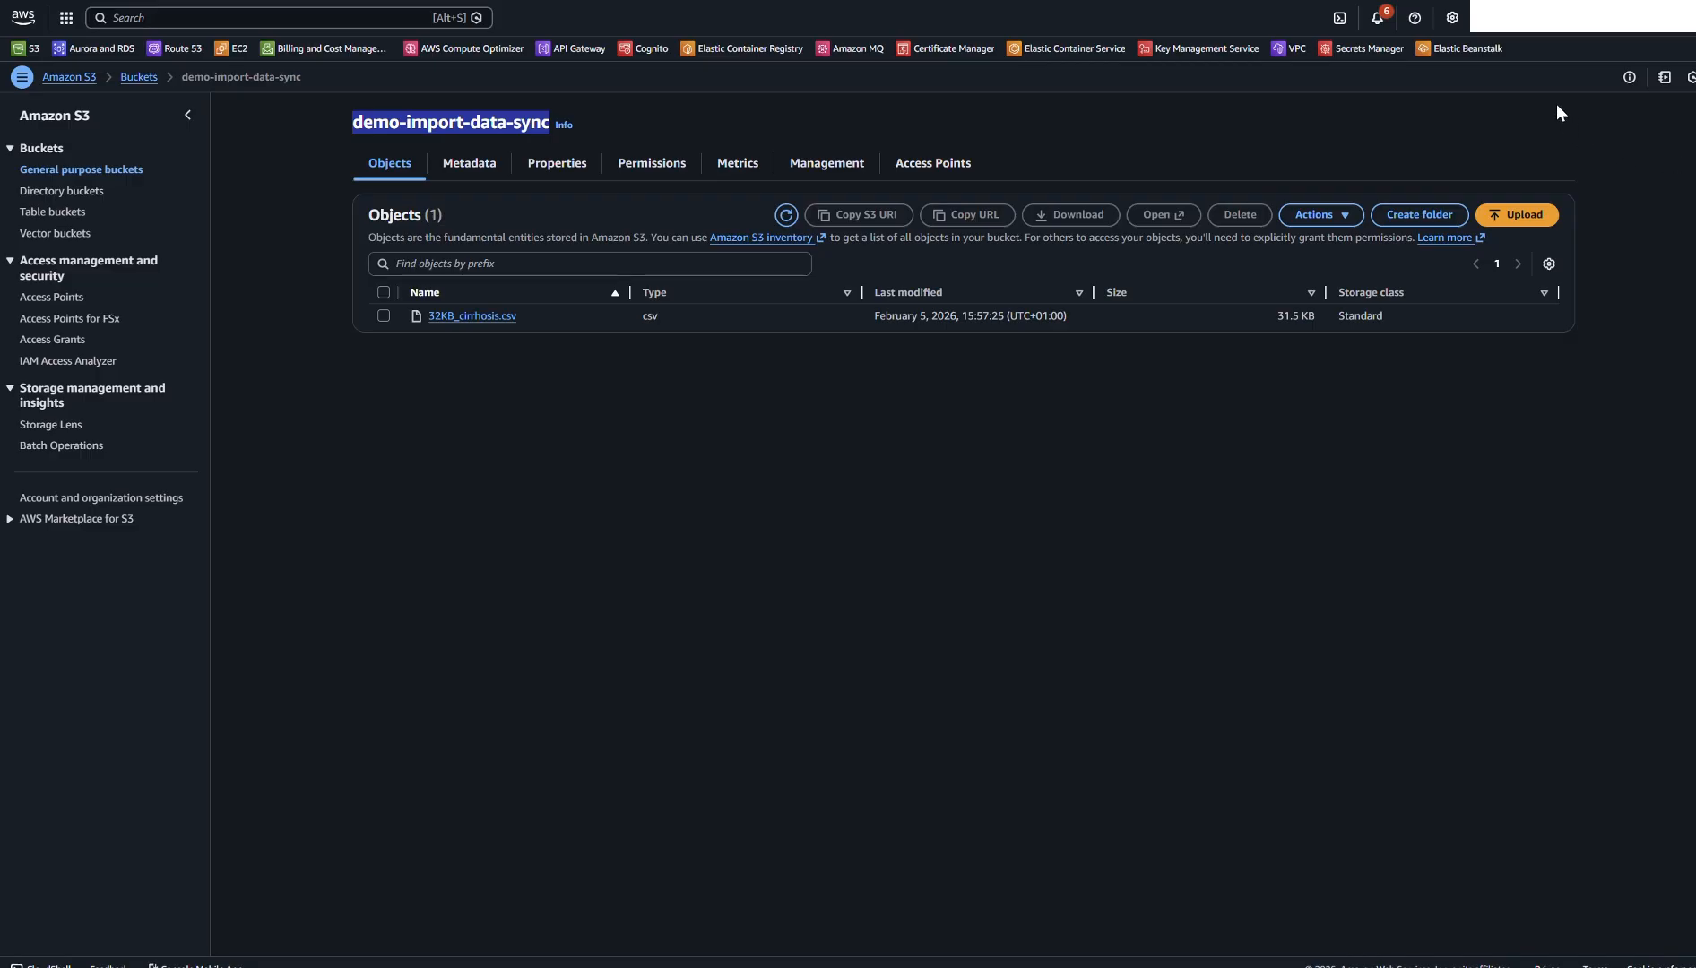
click(1536, 33)
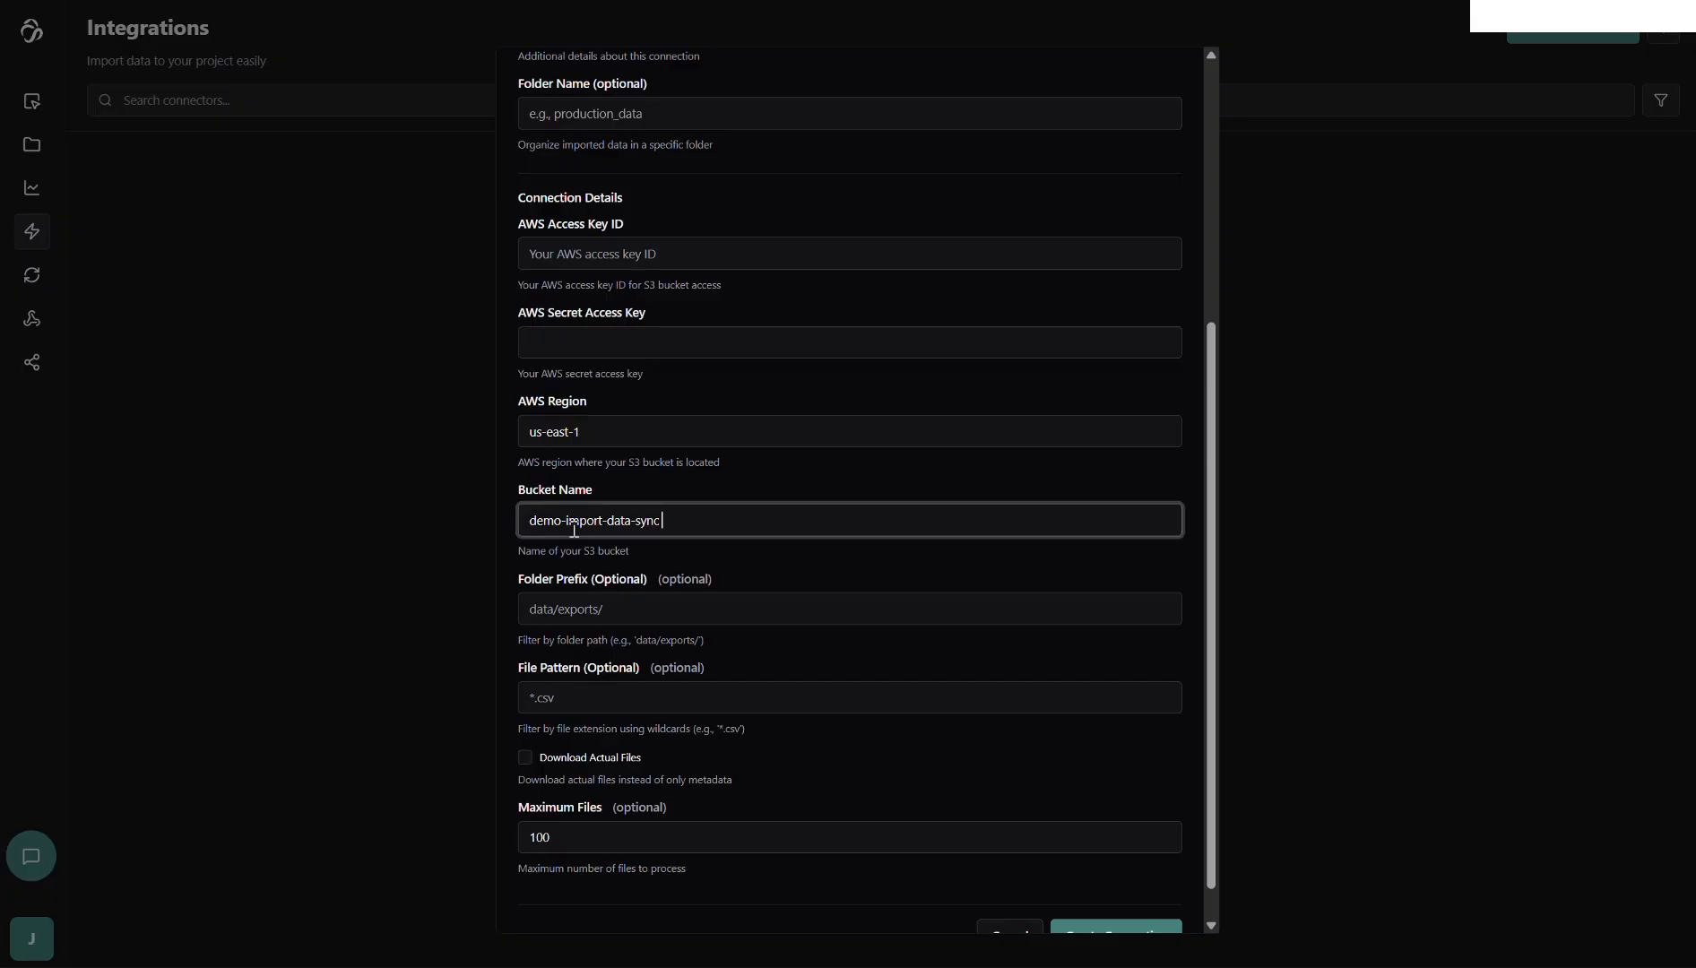
drag(617, 435, 513, 435)
text(eu)
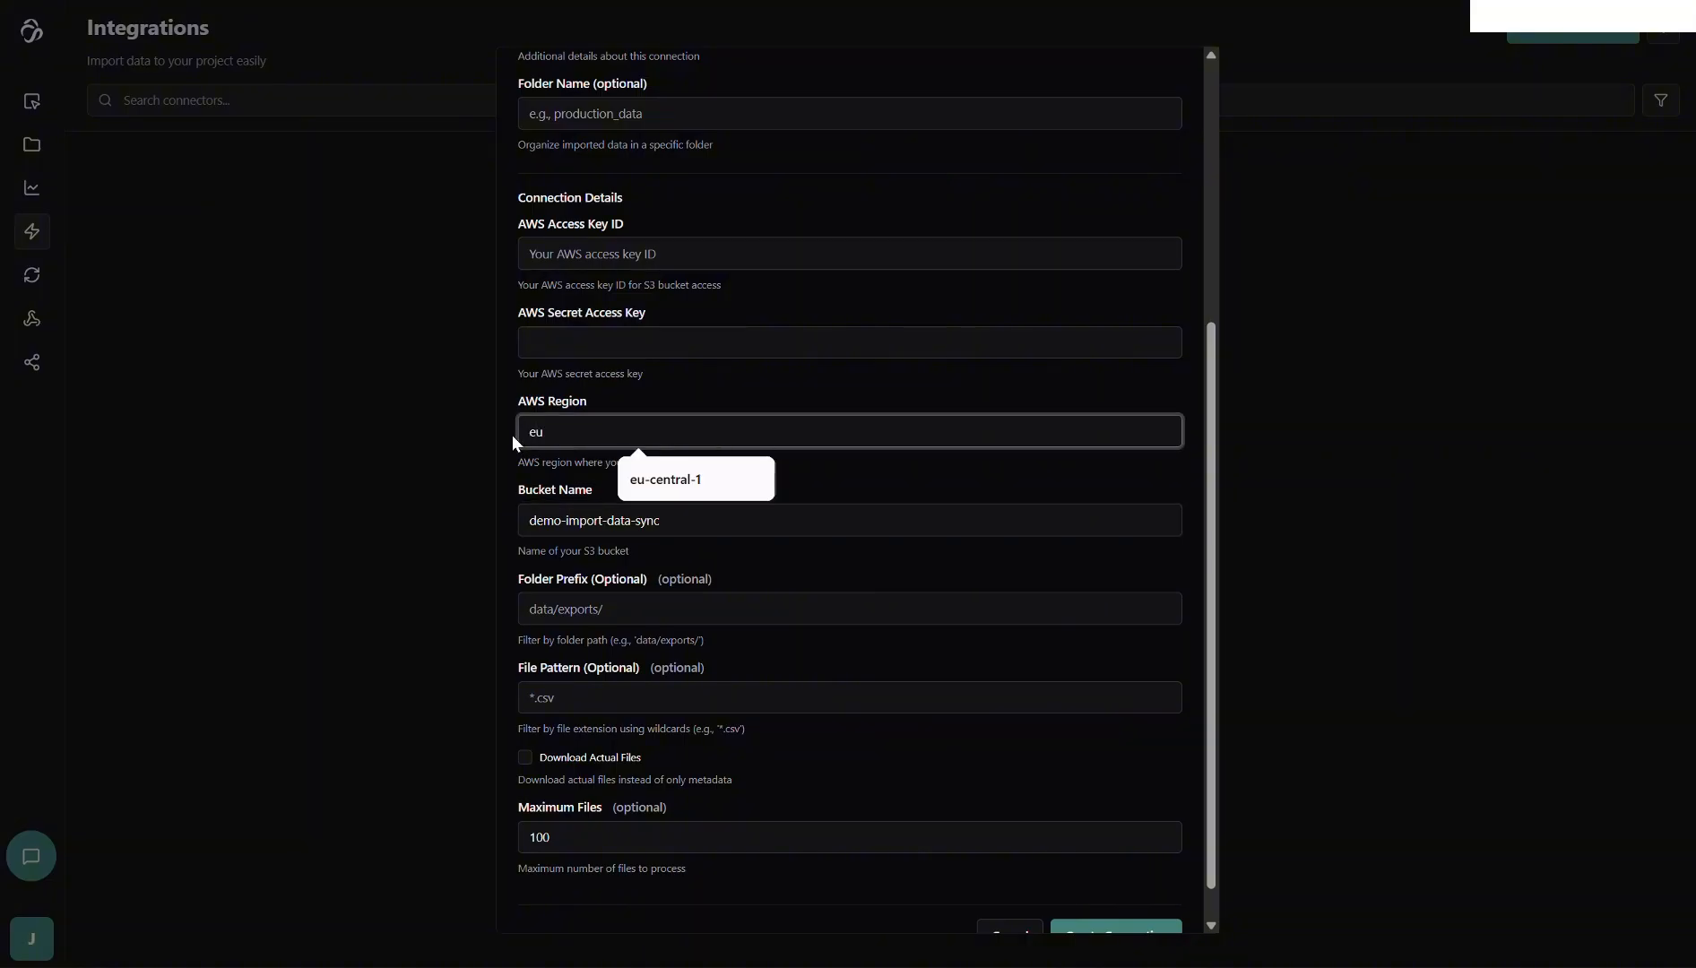
text(-central-1)
click(660, 393)
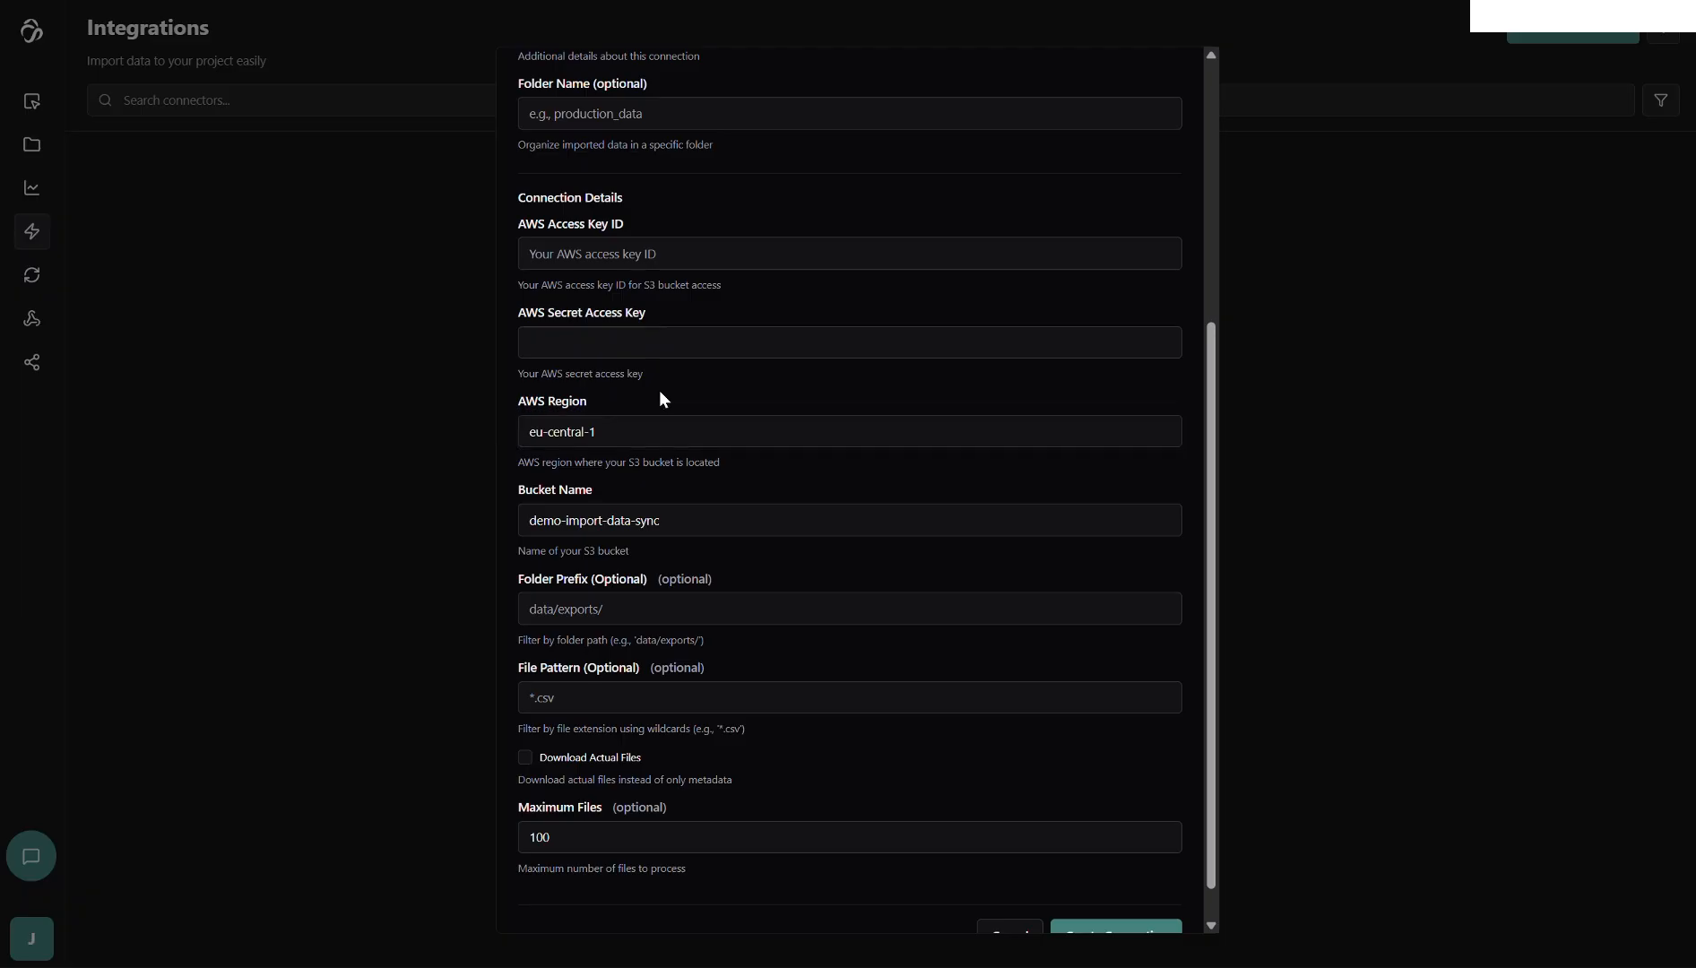
scroll(739, 512, up, 2)
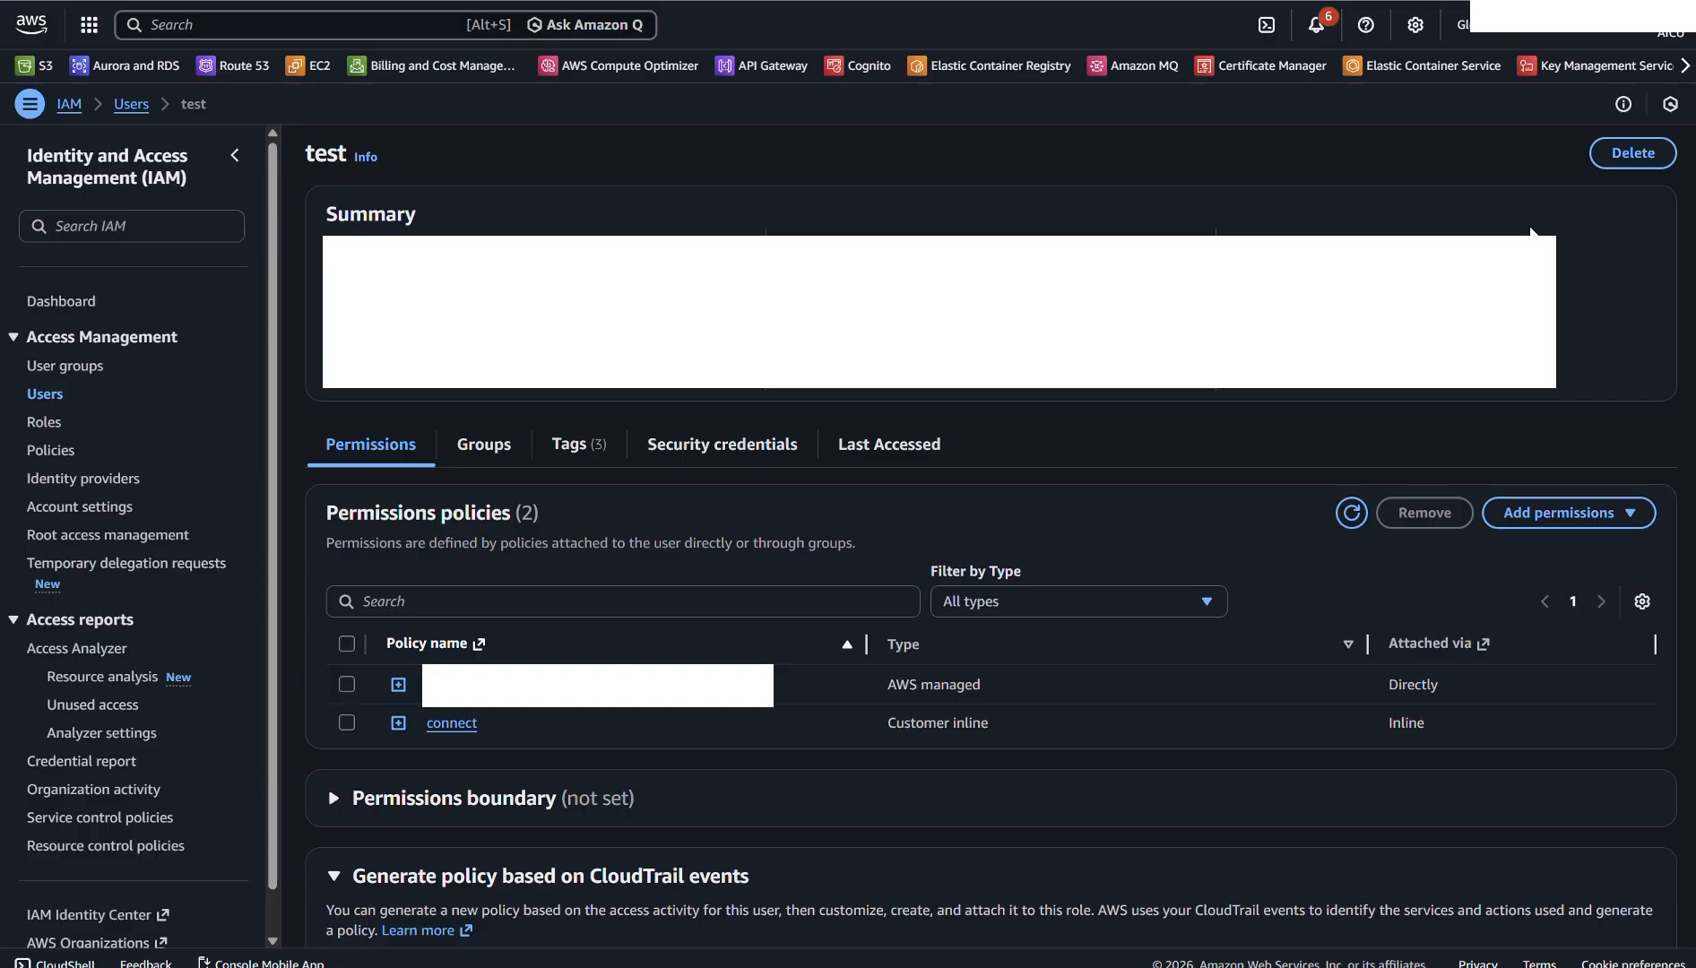
View the account options in the AWS console and open the options for adding permissions to the IAM user test
click(1669, 35)
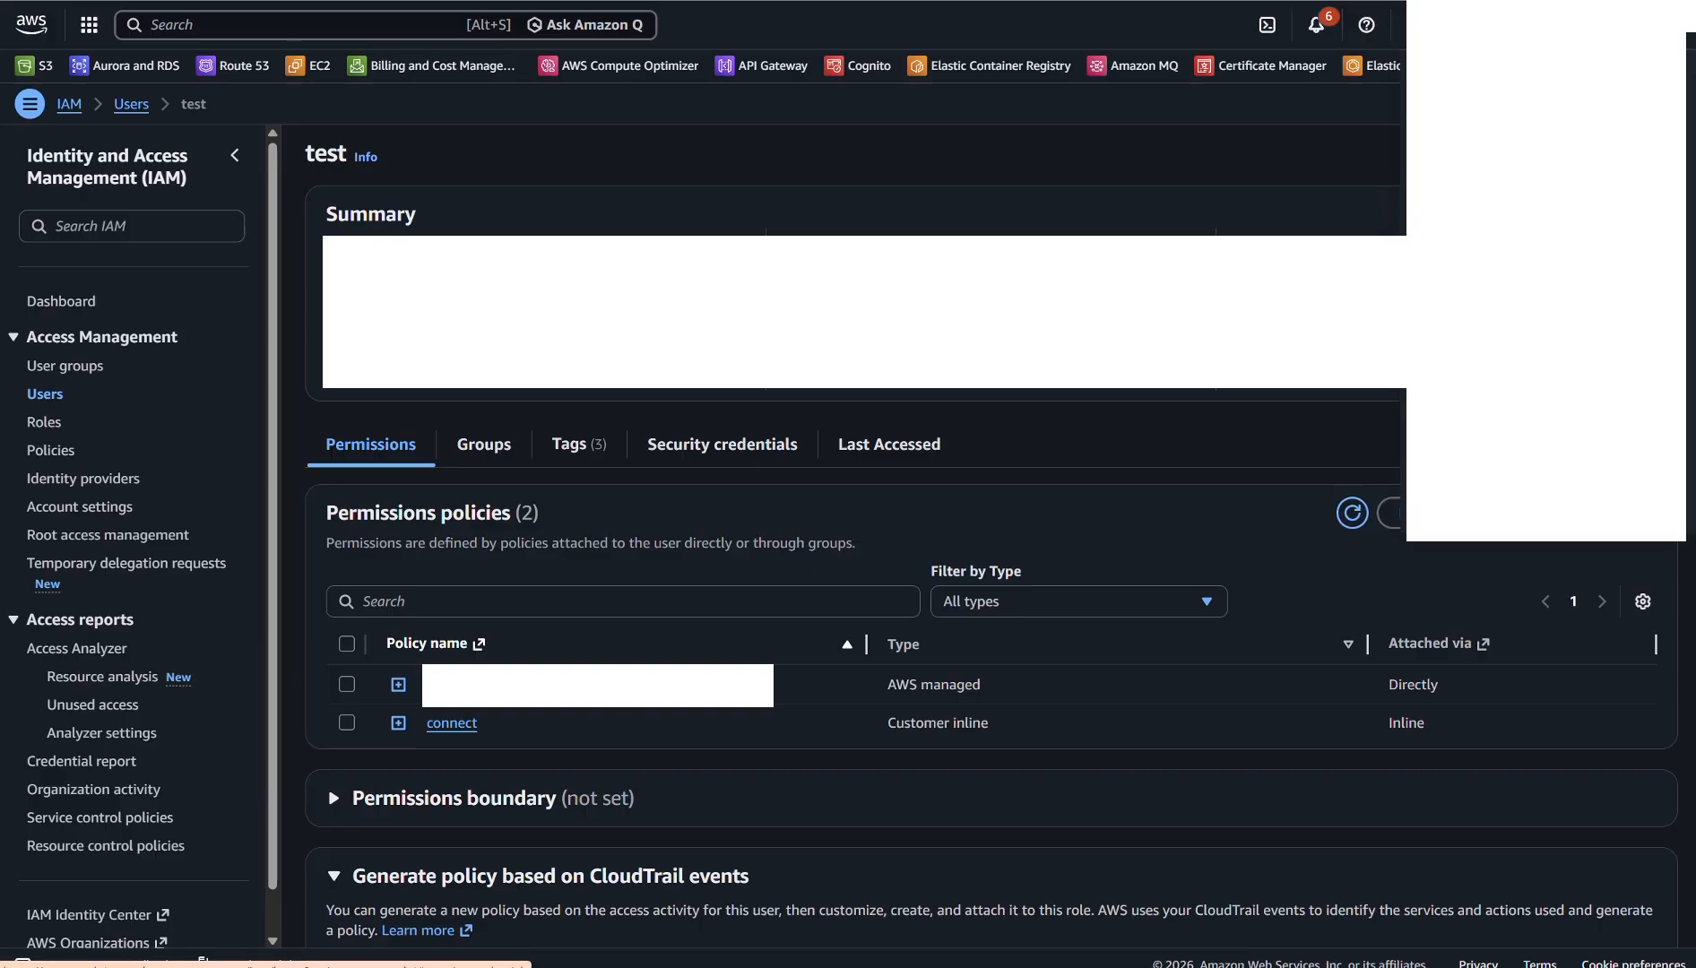
click(1158, 191)
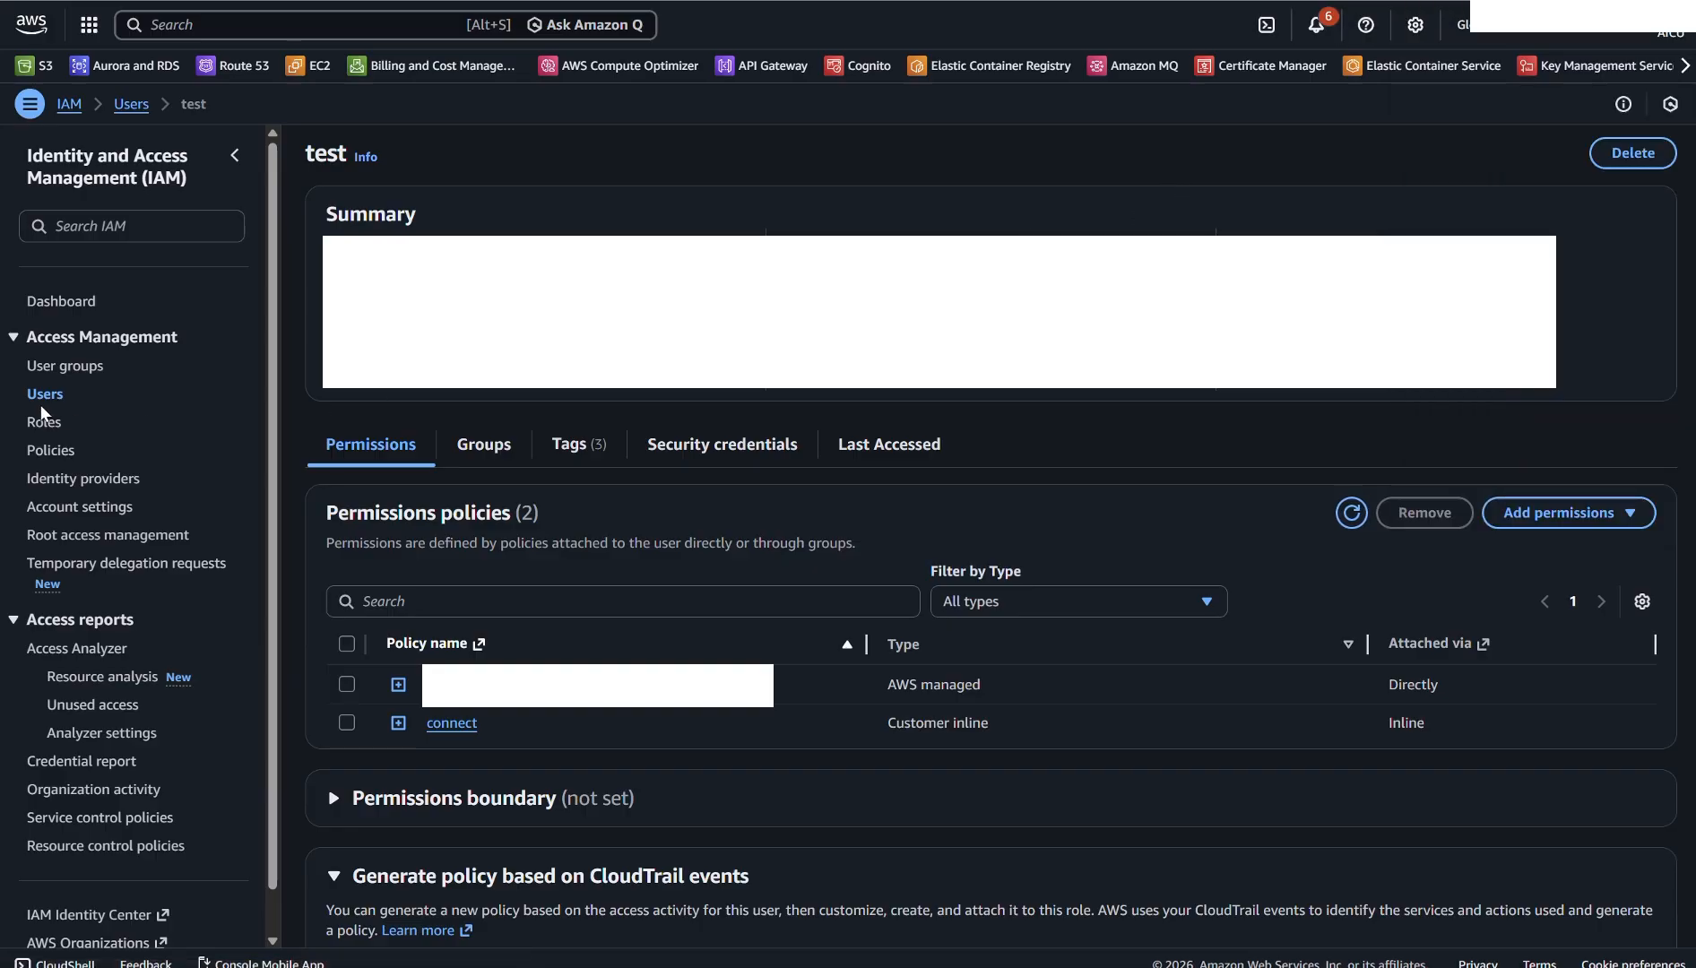
scroll(575, 503, down, 2)
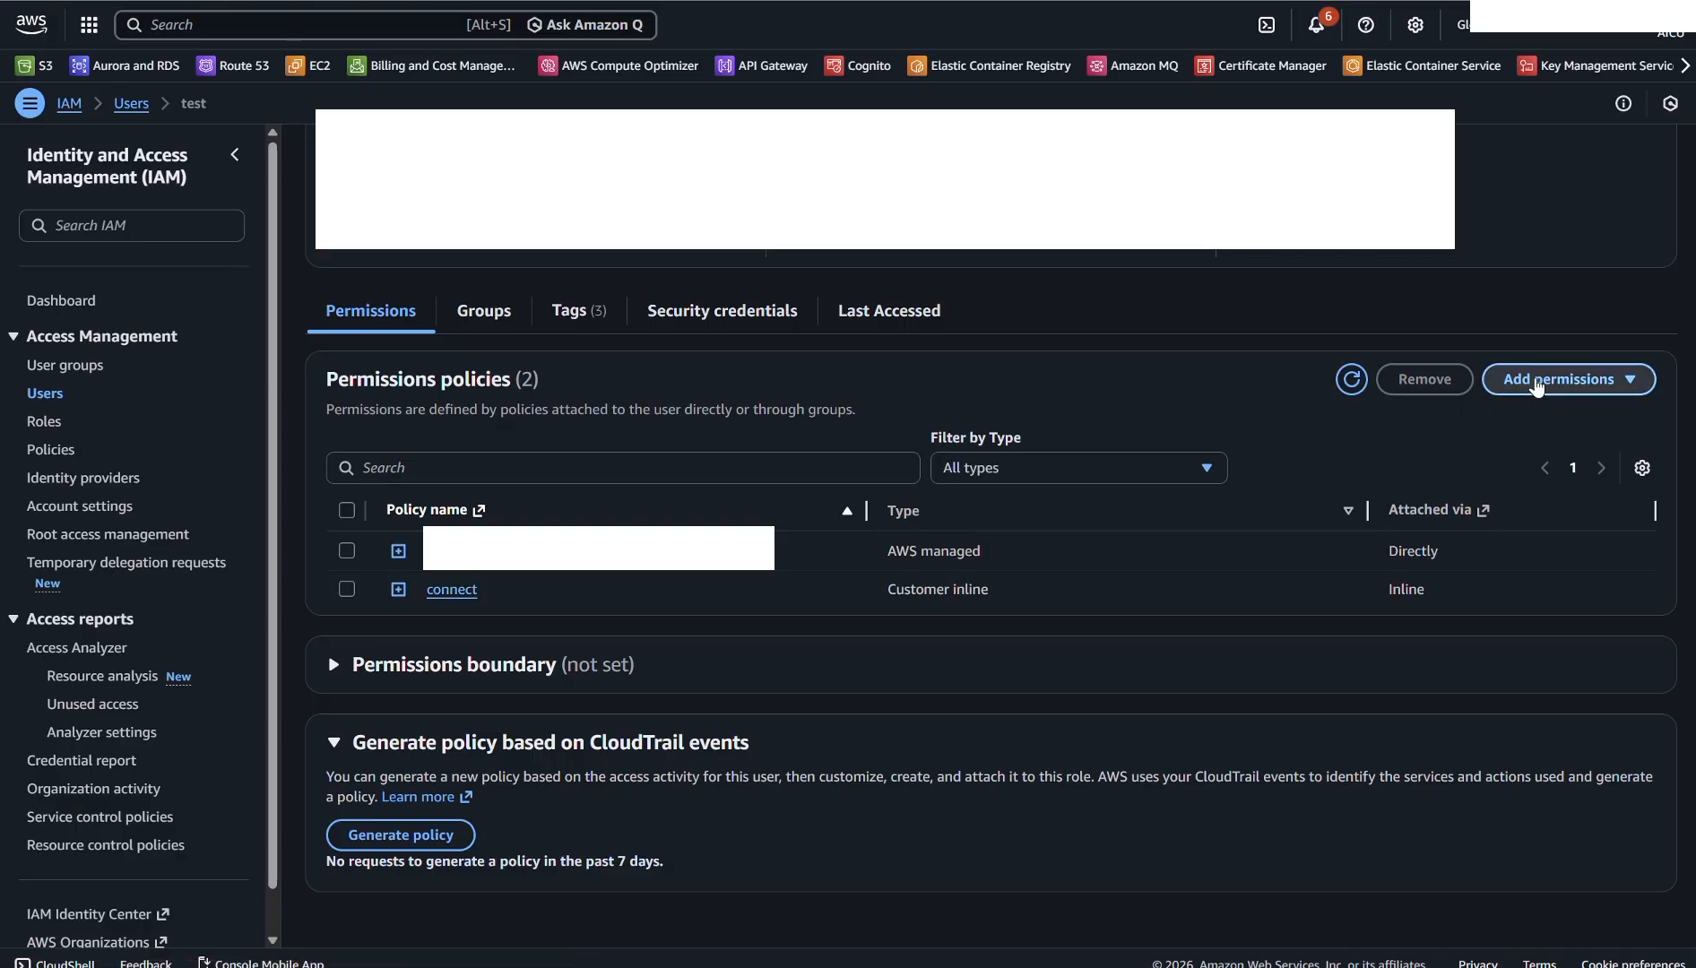
click(1535, 384)
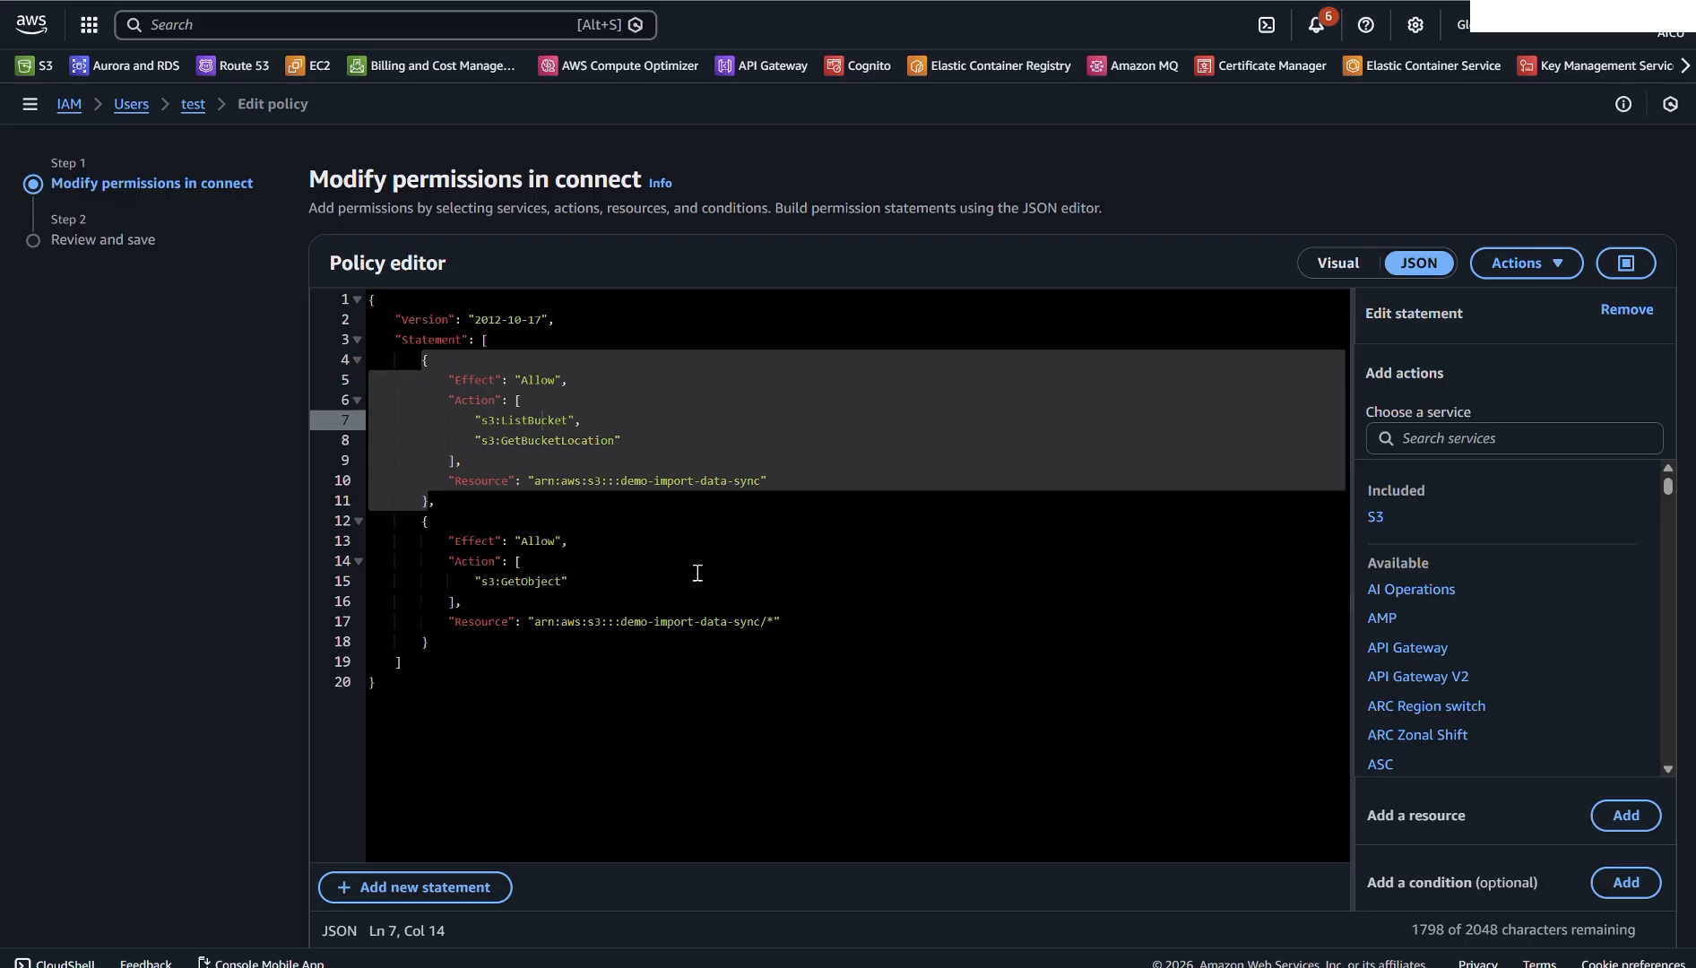
Examine the GetObject statement and the bucket name in both resource ARNs of the connect policy
click(697, 573)
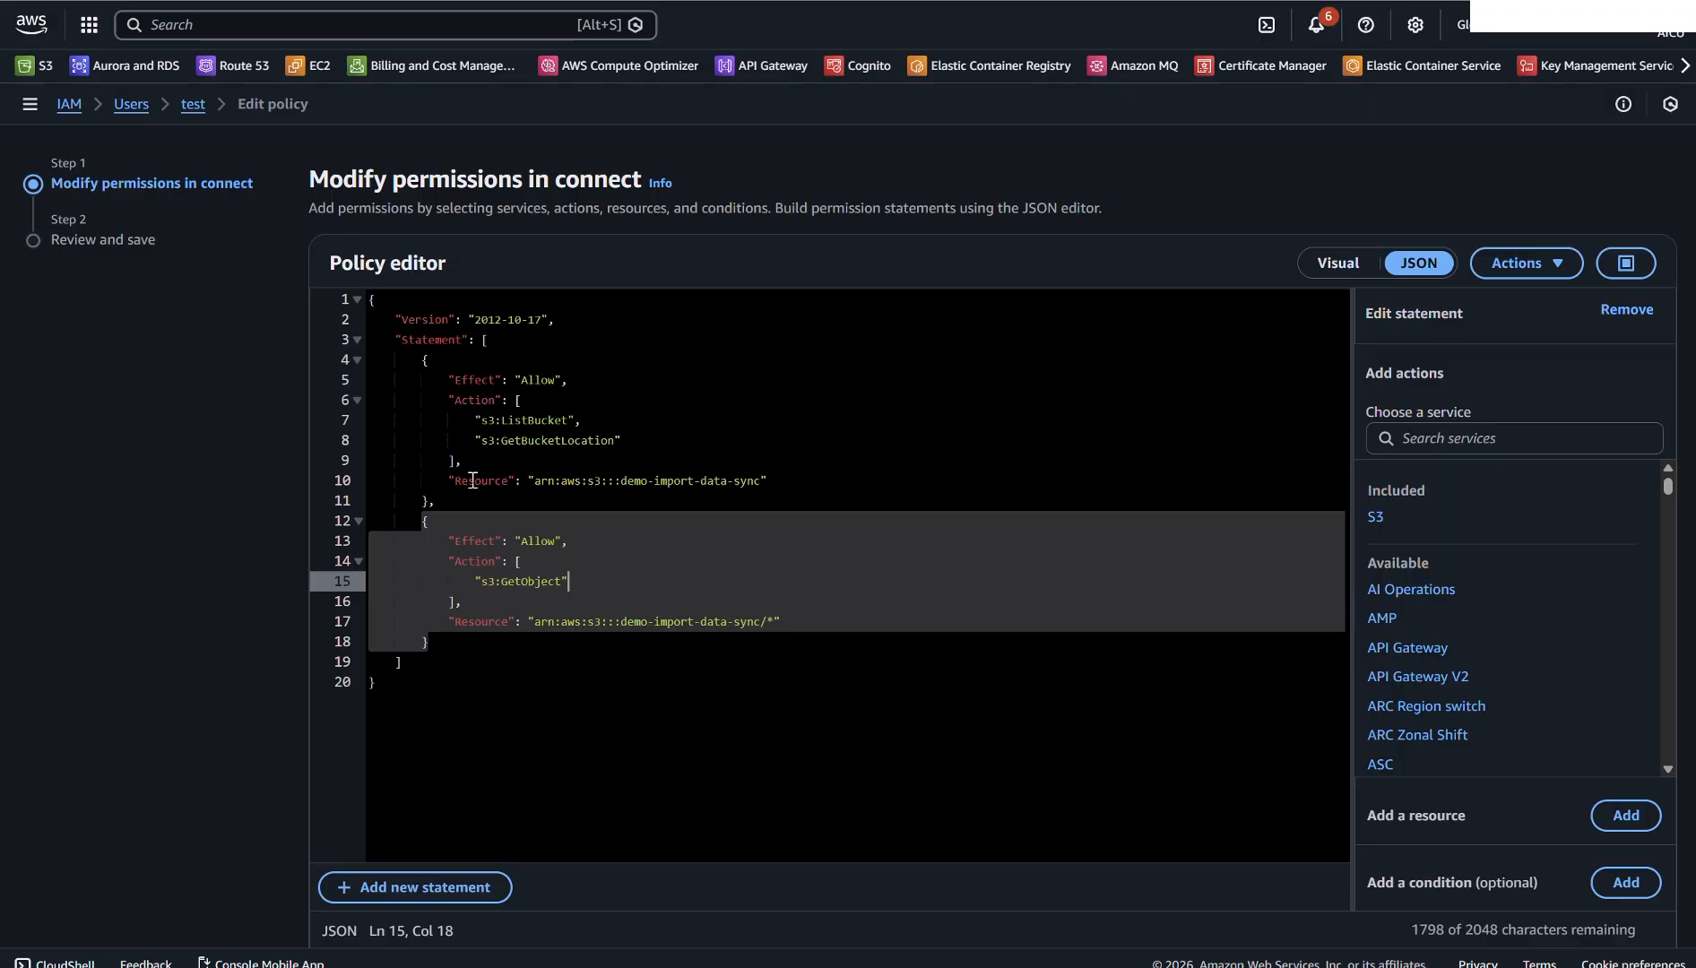
click(762, 481)
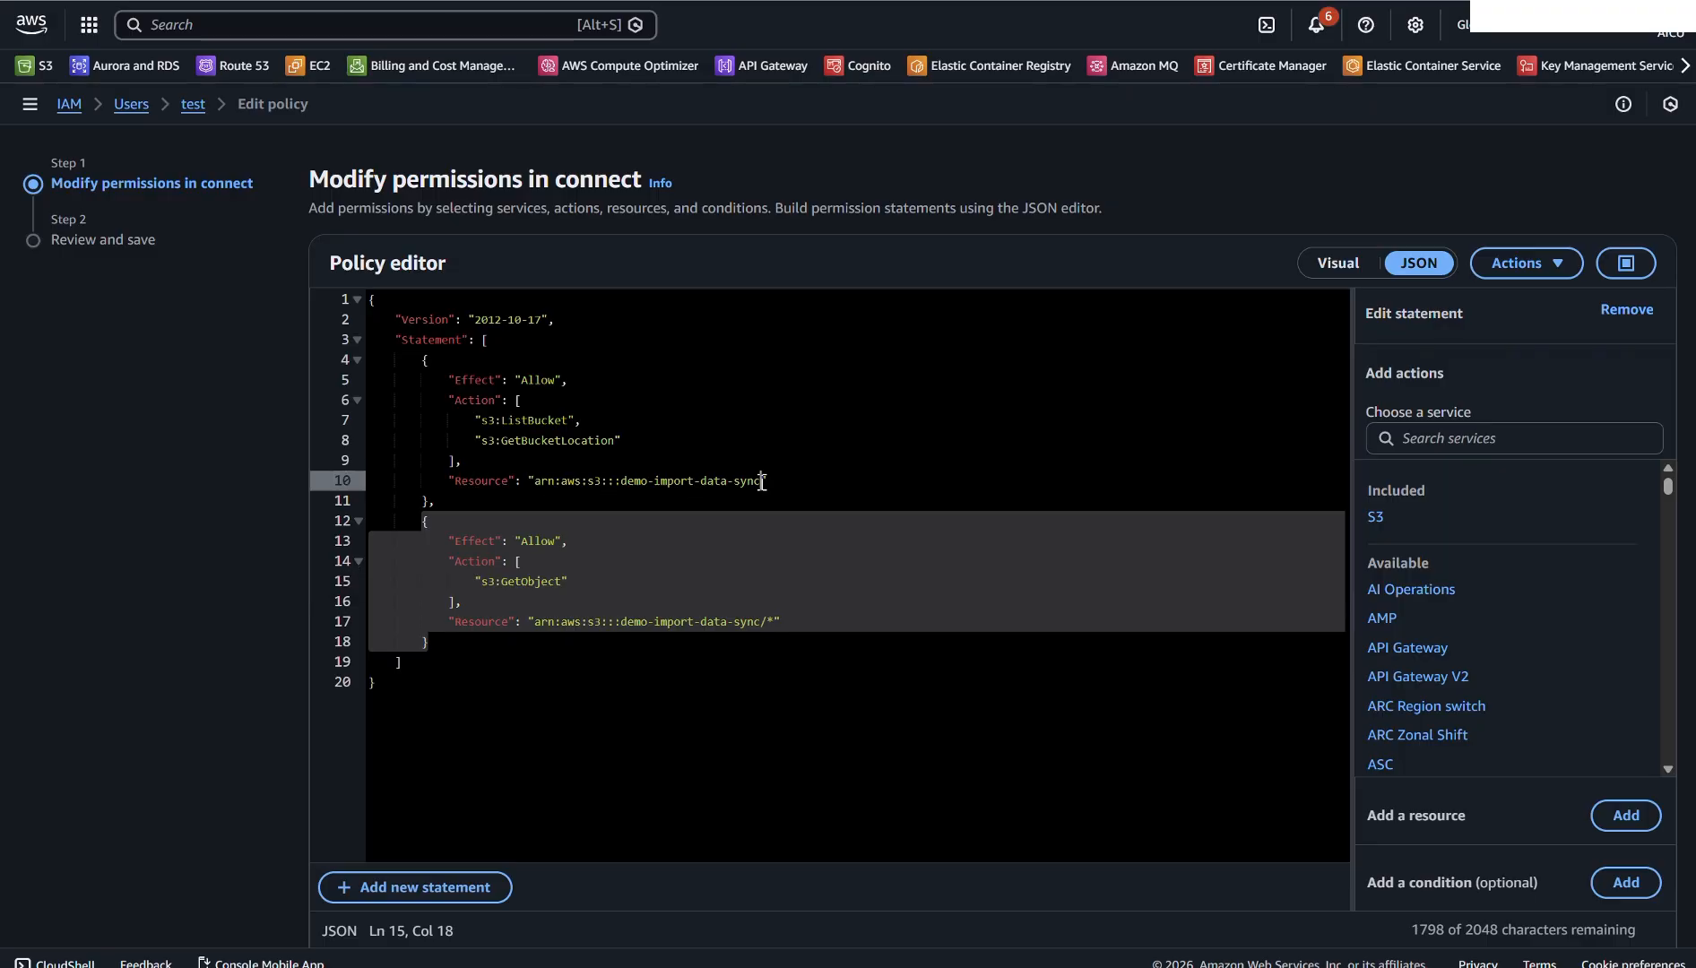
drag(763, 482, 624, 480)
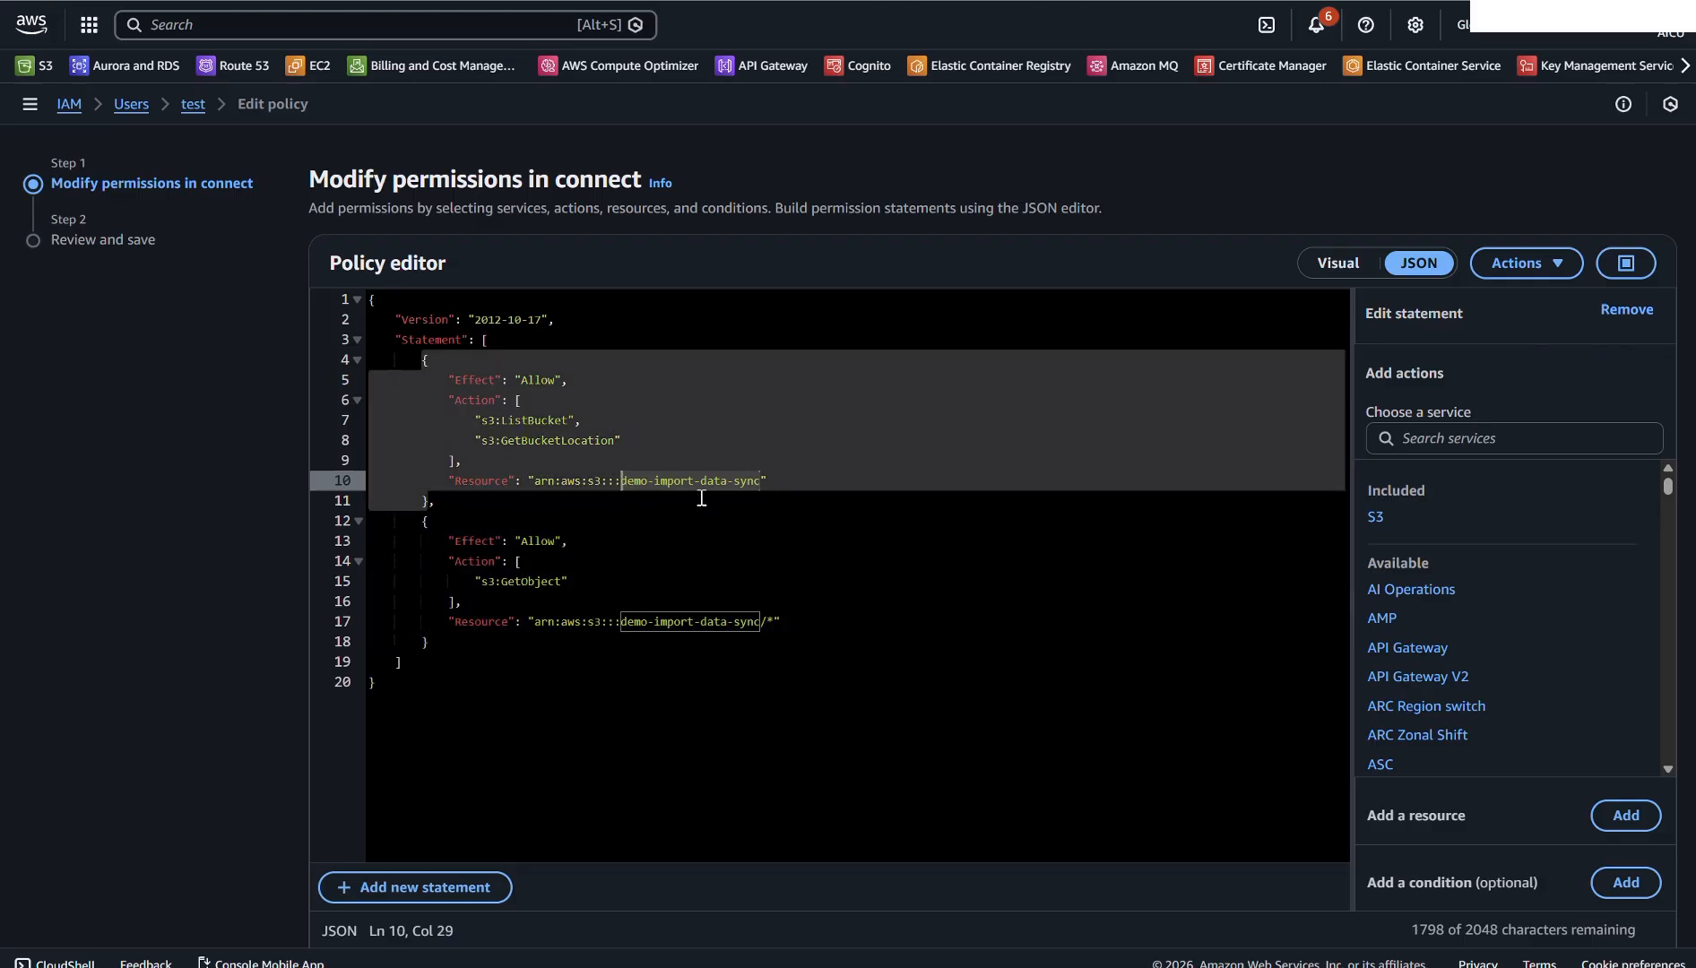
click(540, 581)
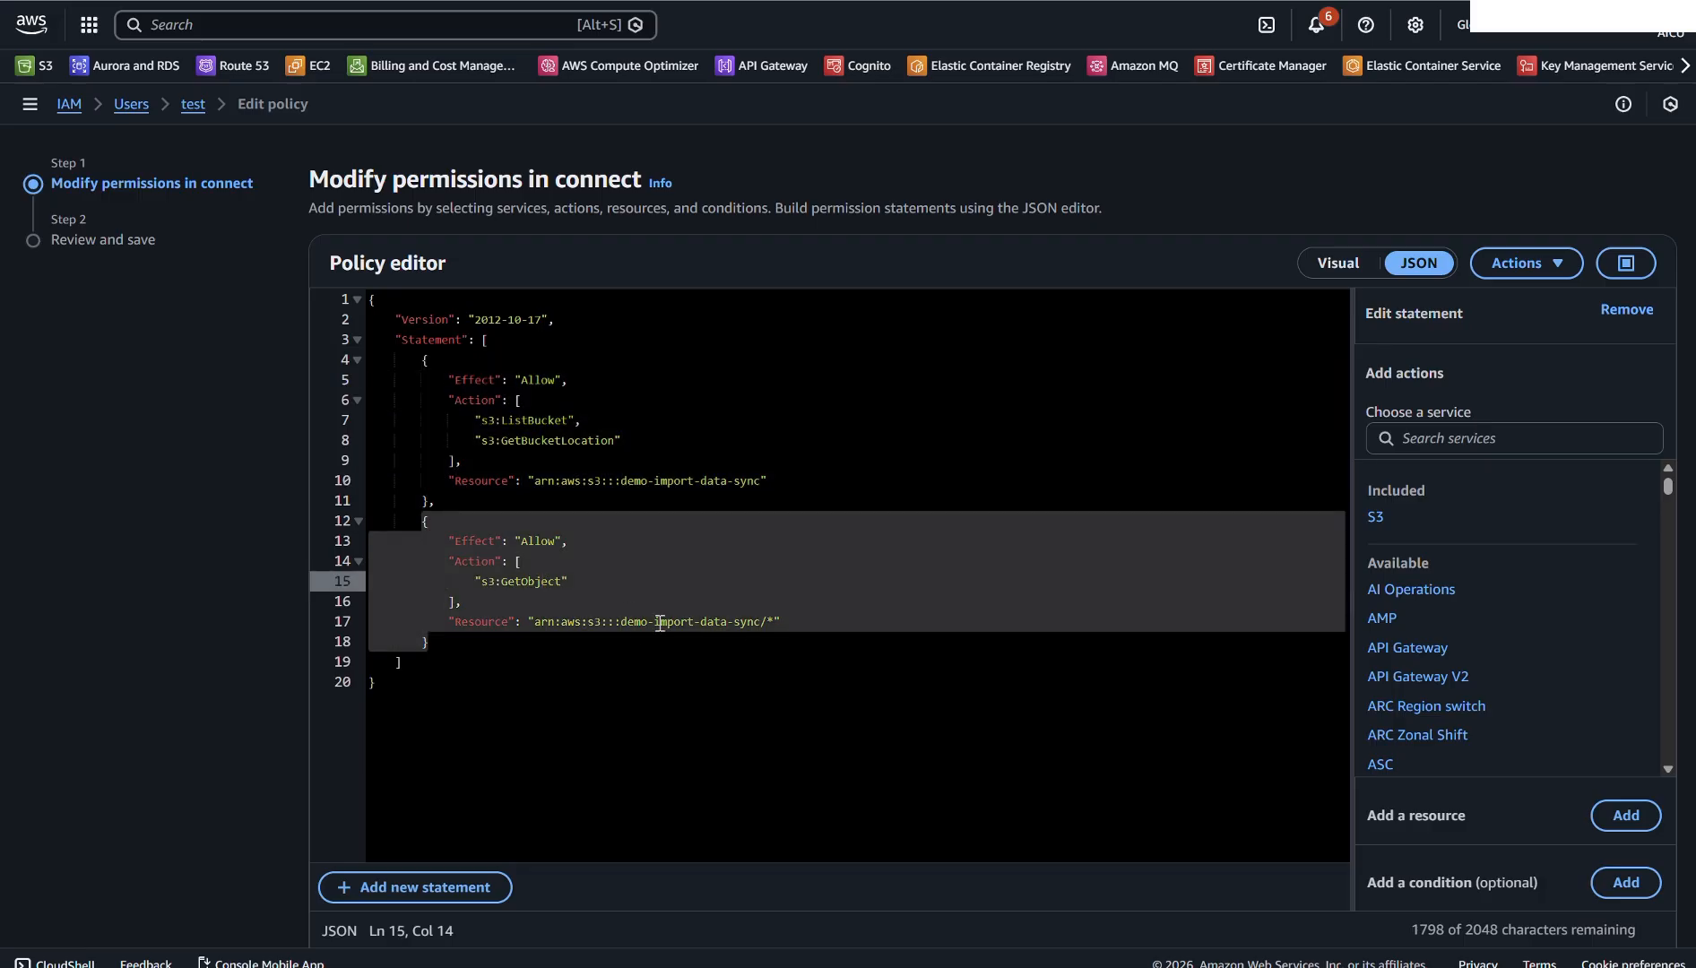
drag(621, 621, 763, 621)
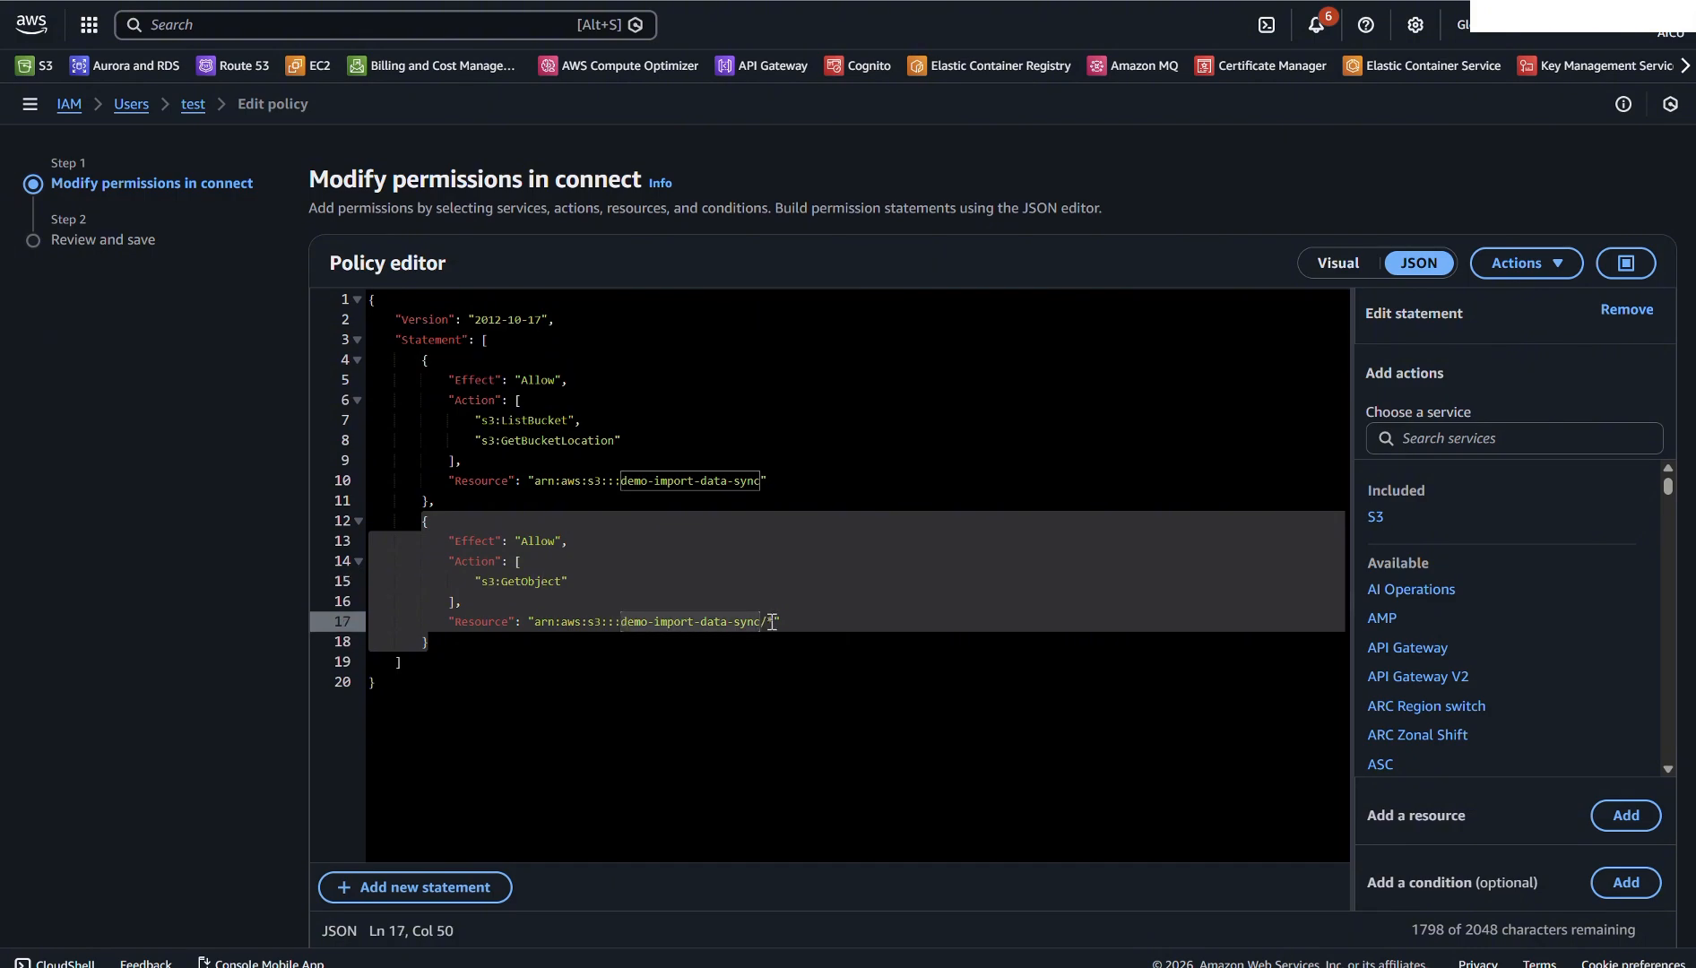
click(763, 621)
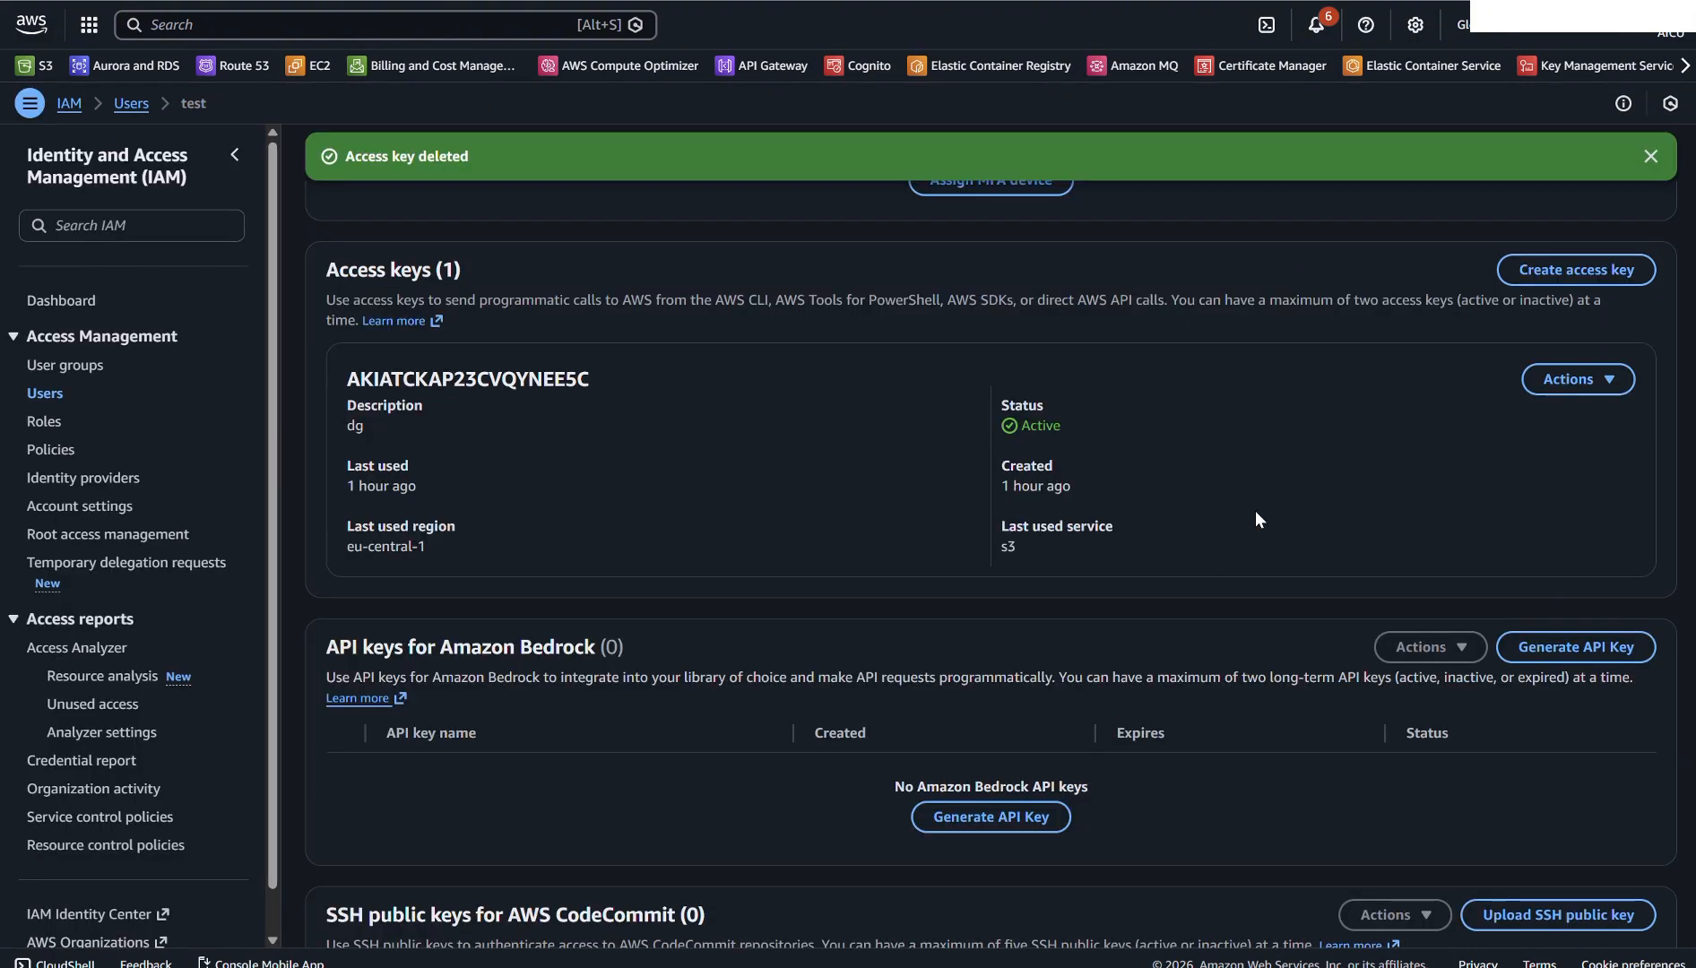
Start a new access key for the IAM user test with the use case Other
click(1571, 272)
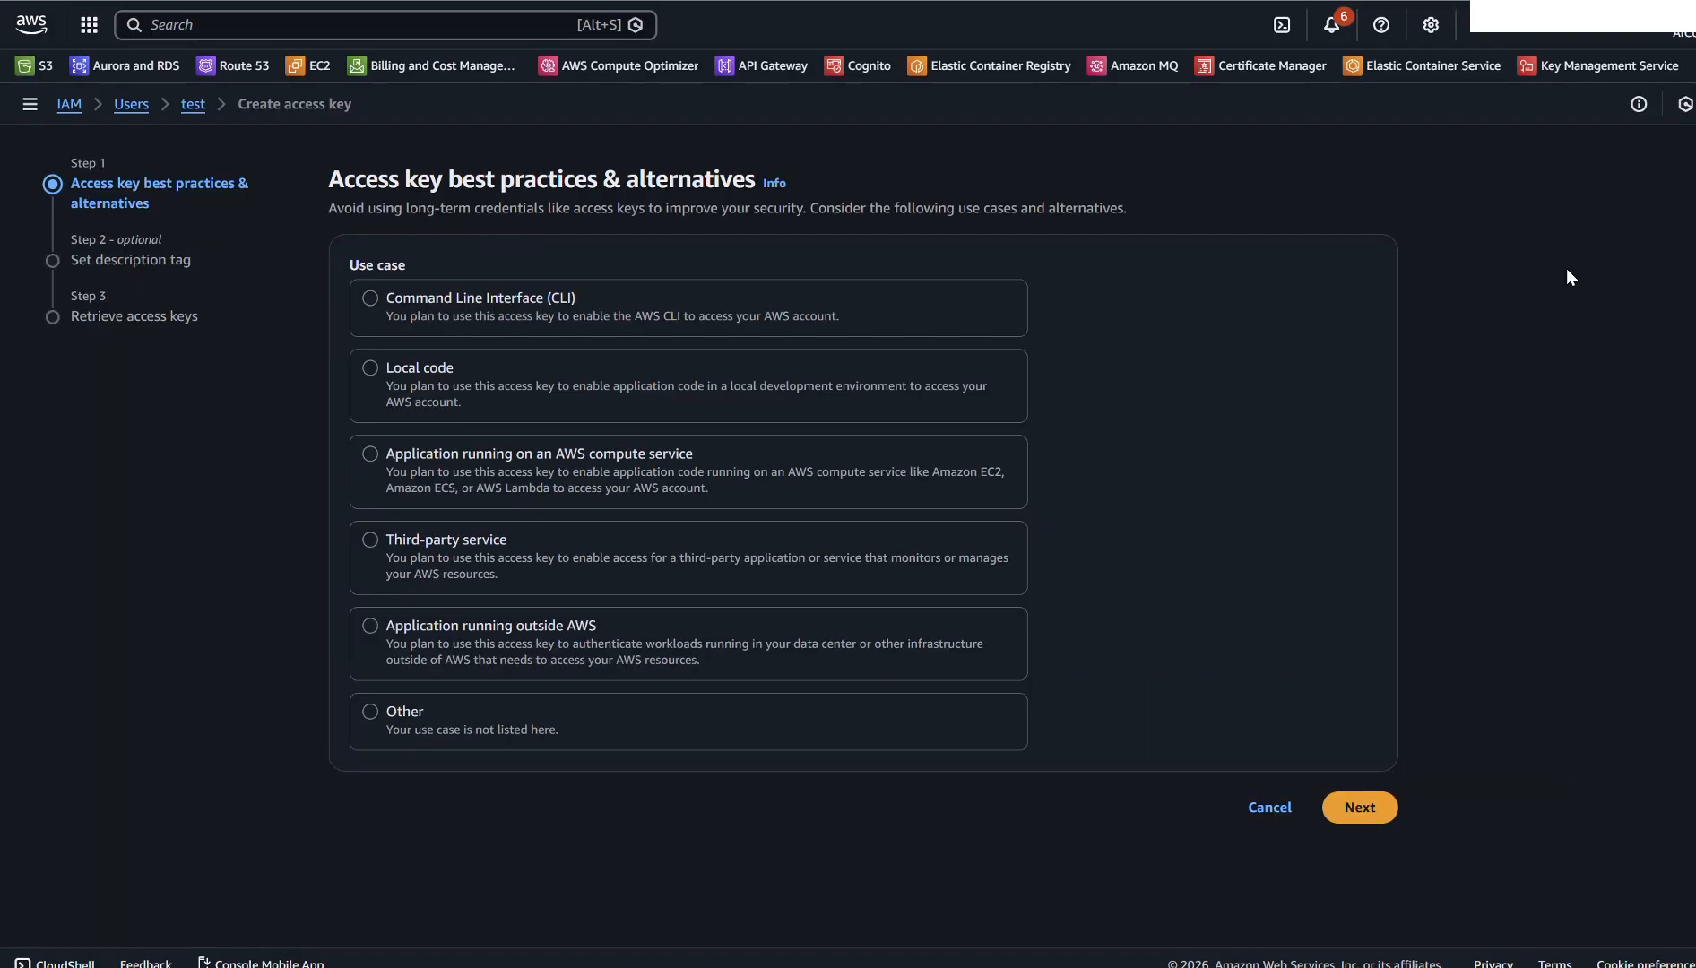
click(375, 710)
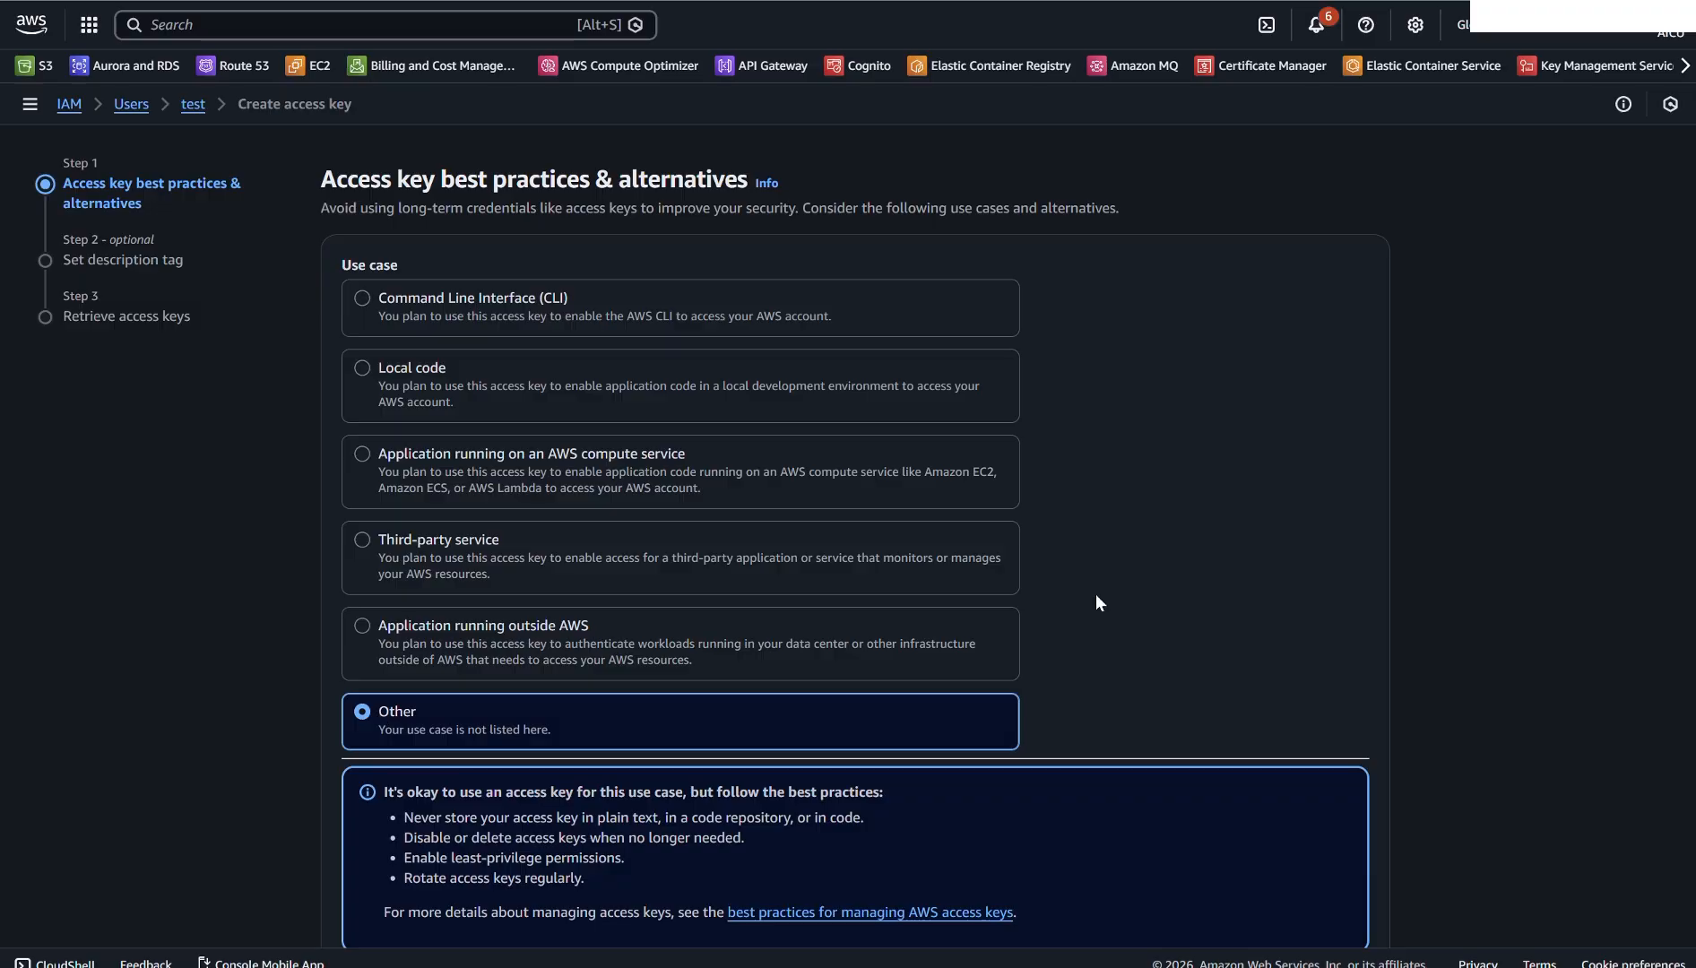
scroll(1096, 595, down, 1)
scroll(947, 394, up, 1)
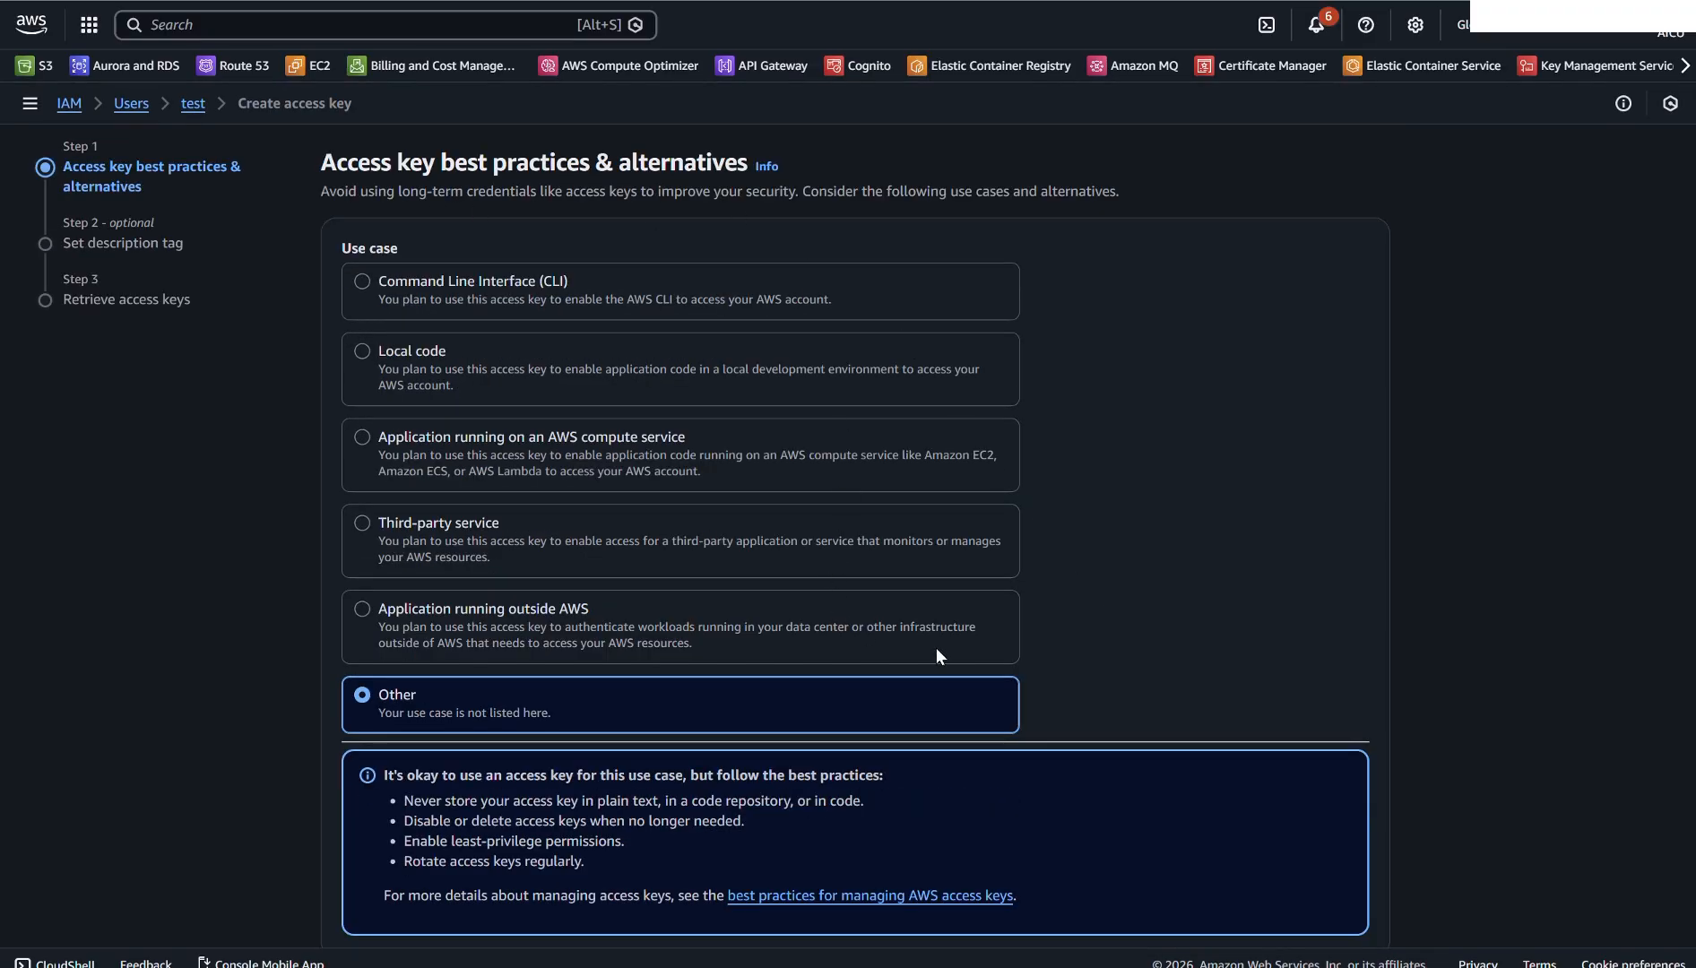
scroll(1291, 690, down, 1)
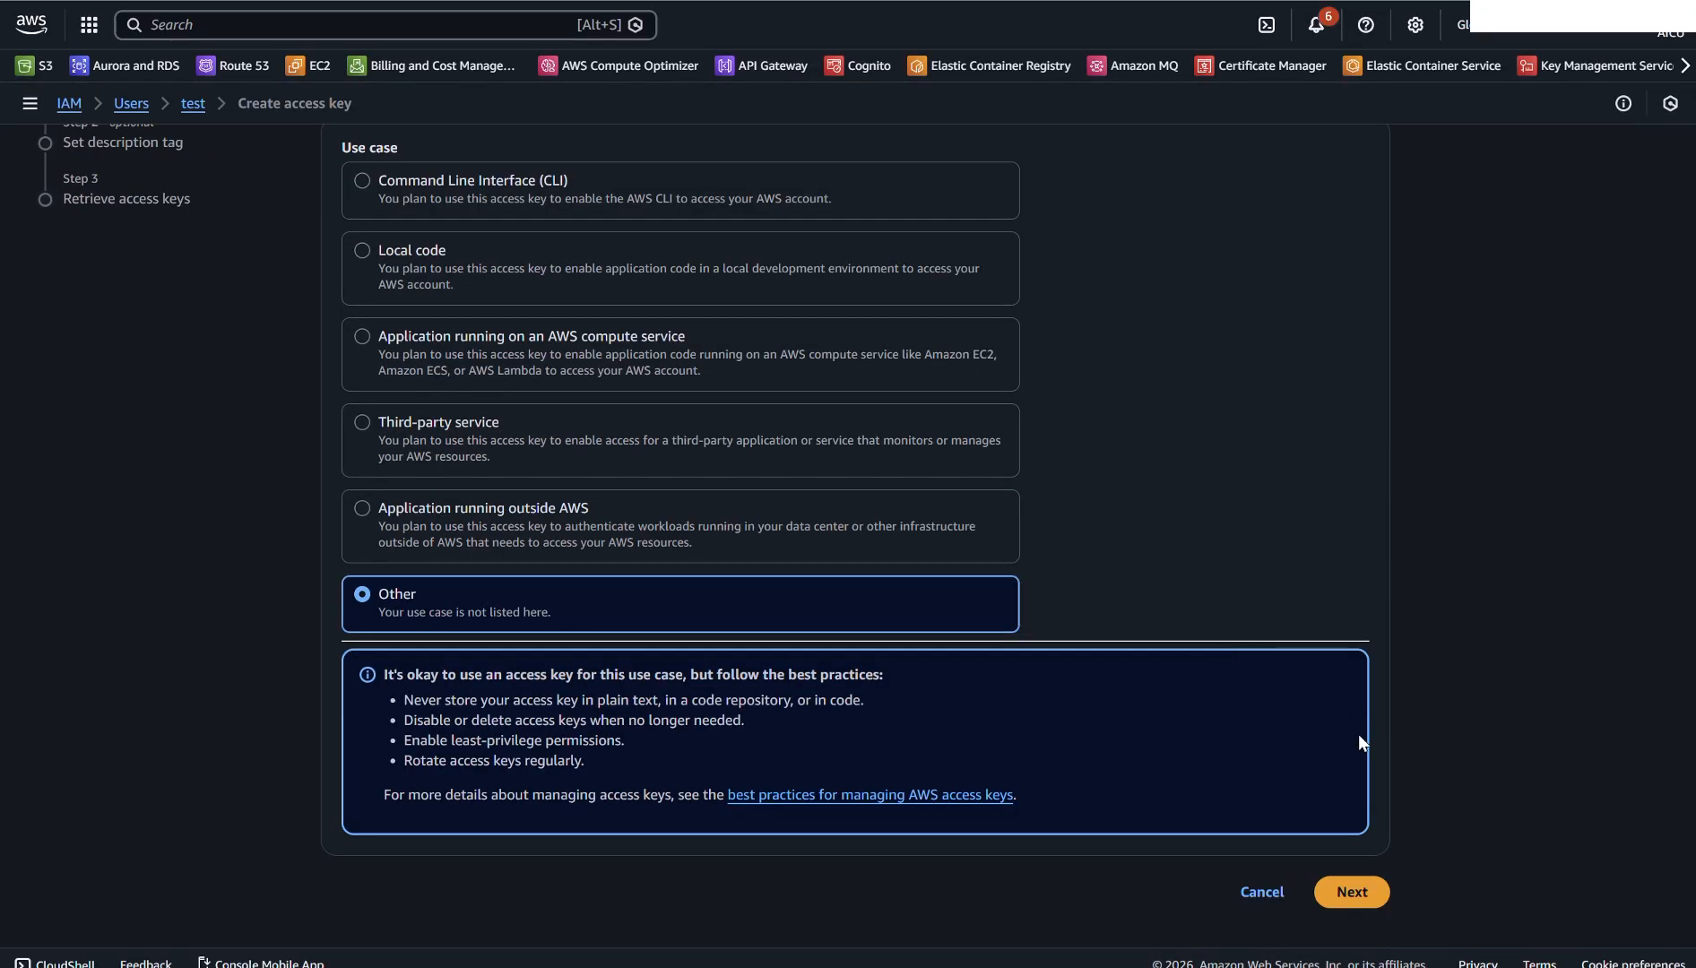
click(1353, 893)
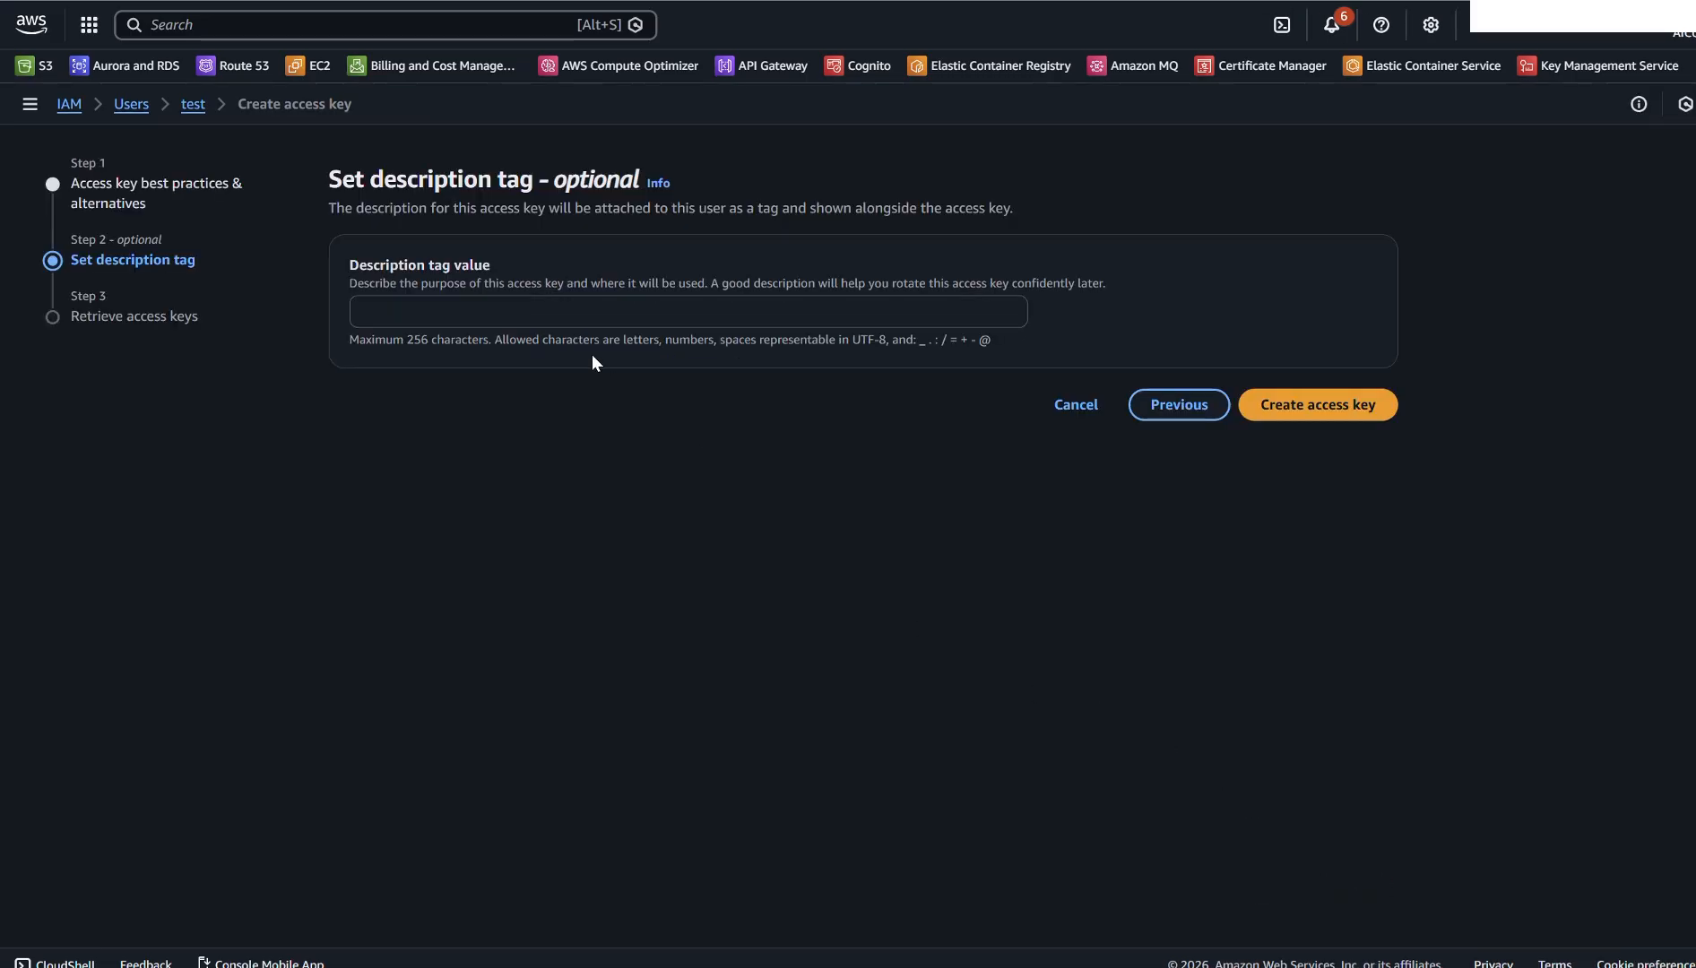
Create the access key with the description tag "asdffsdf" and copy its access key ID
click(553, 305)
text(asdff)
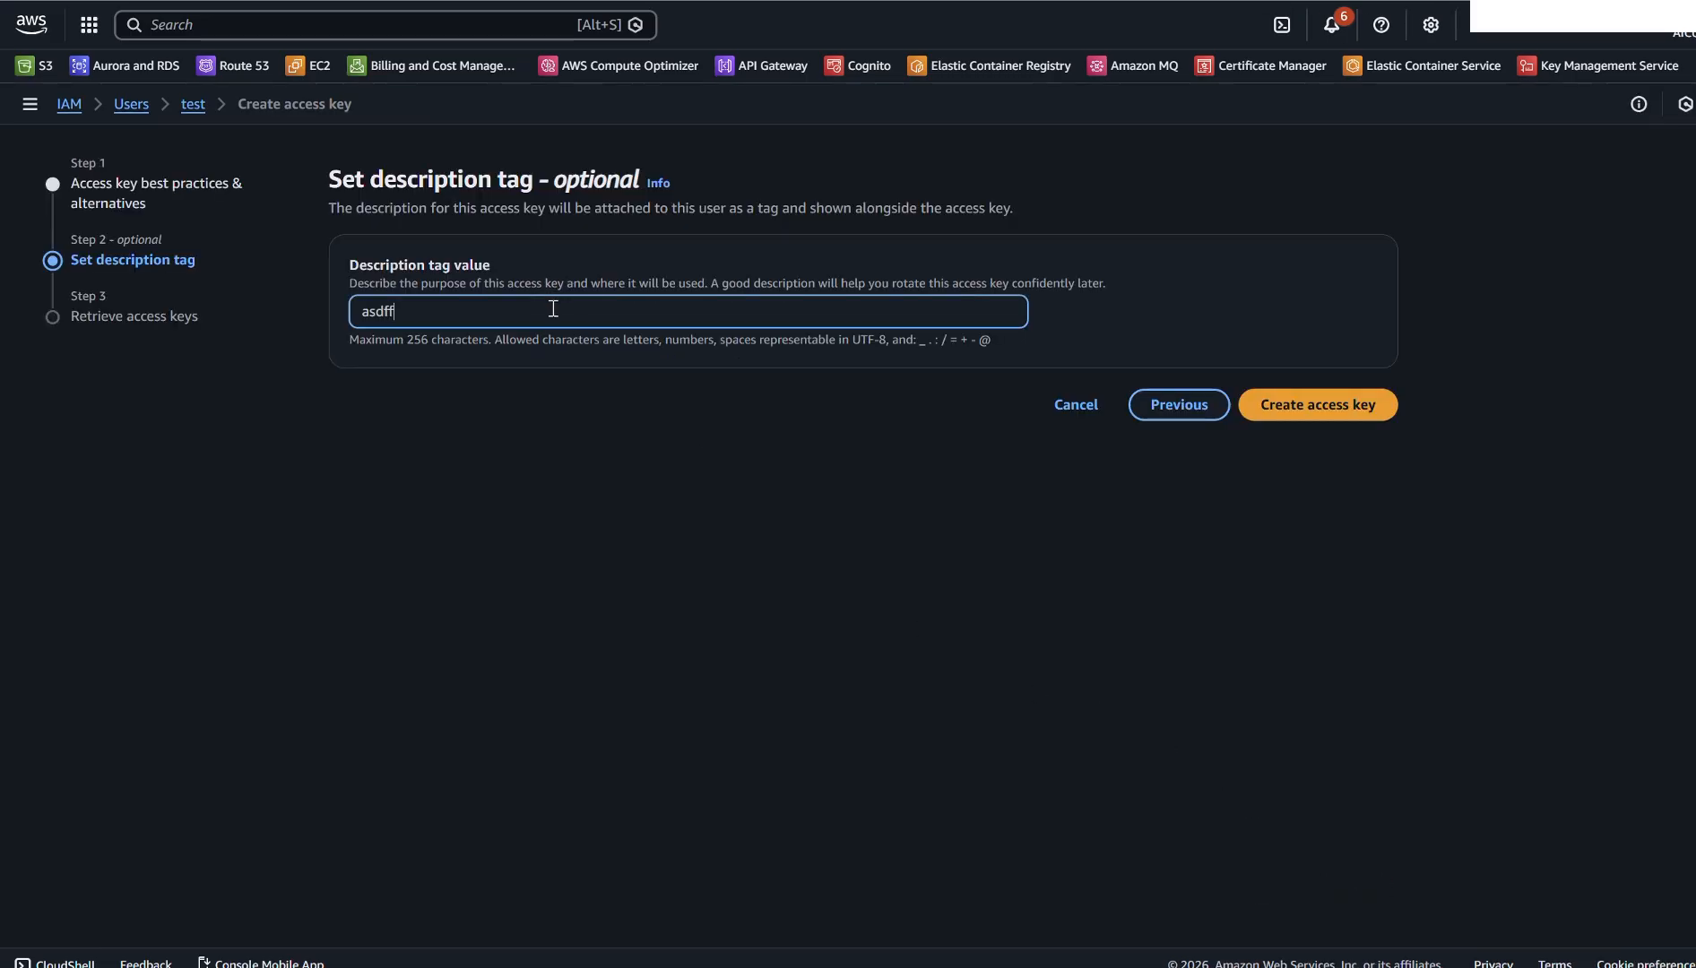
text(sdf)
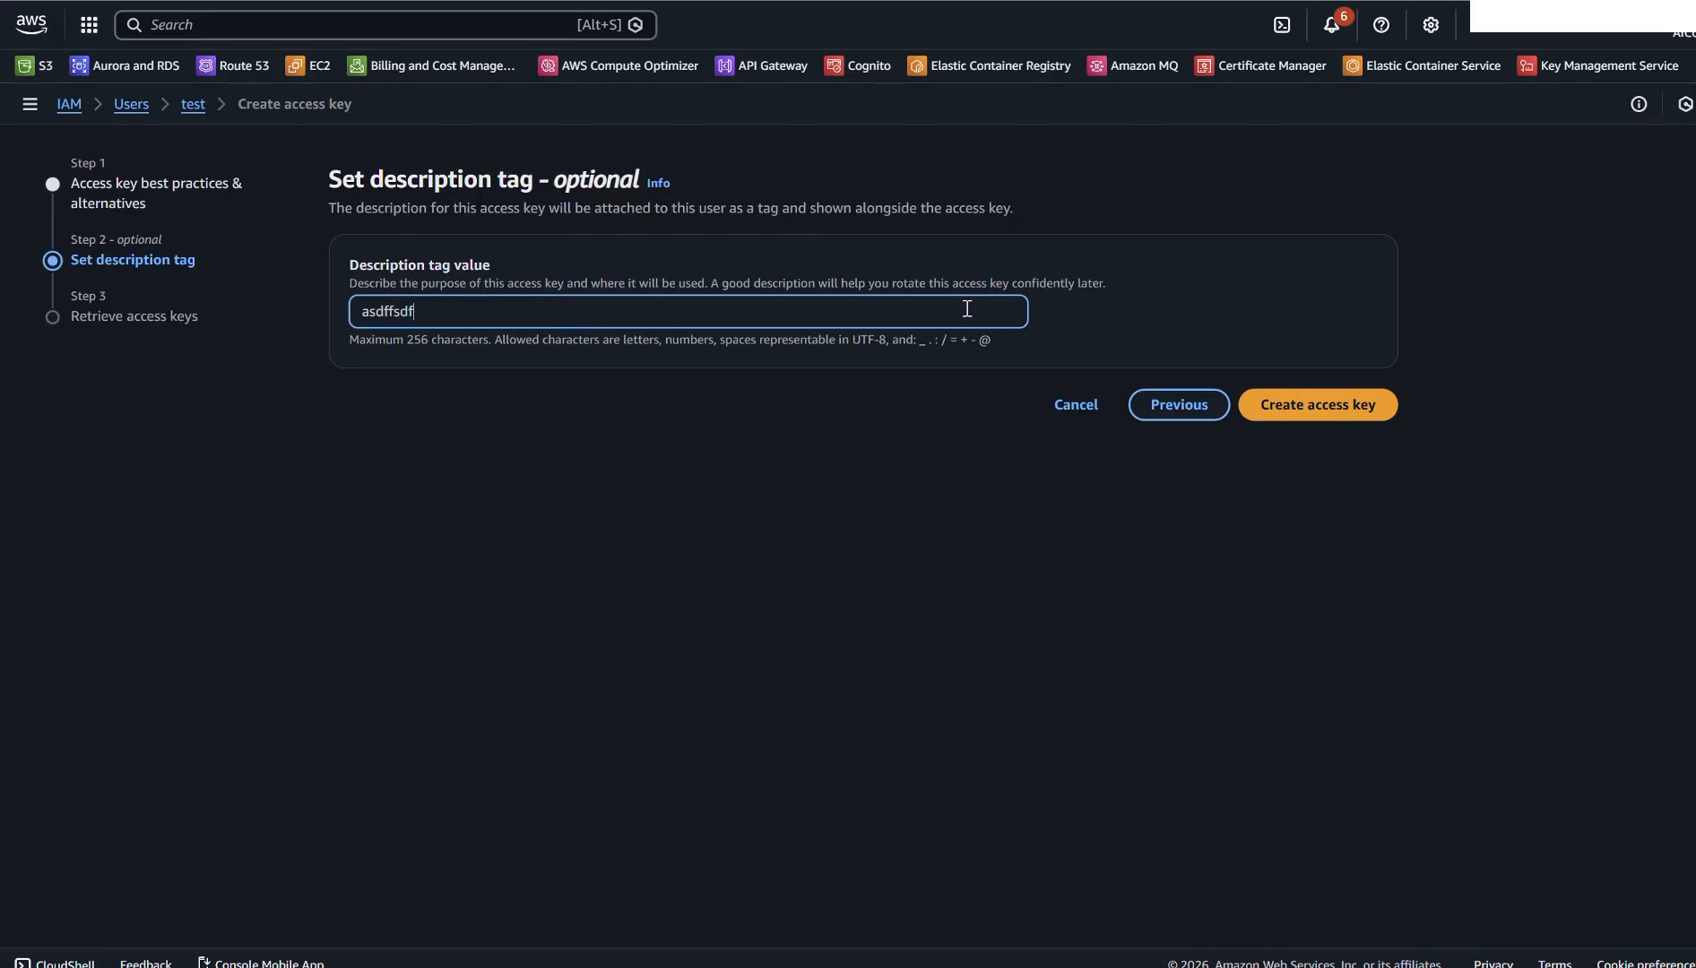
click(1292, 406)
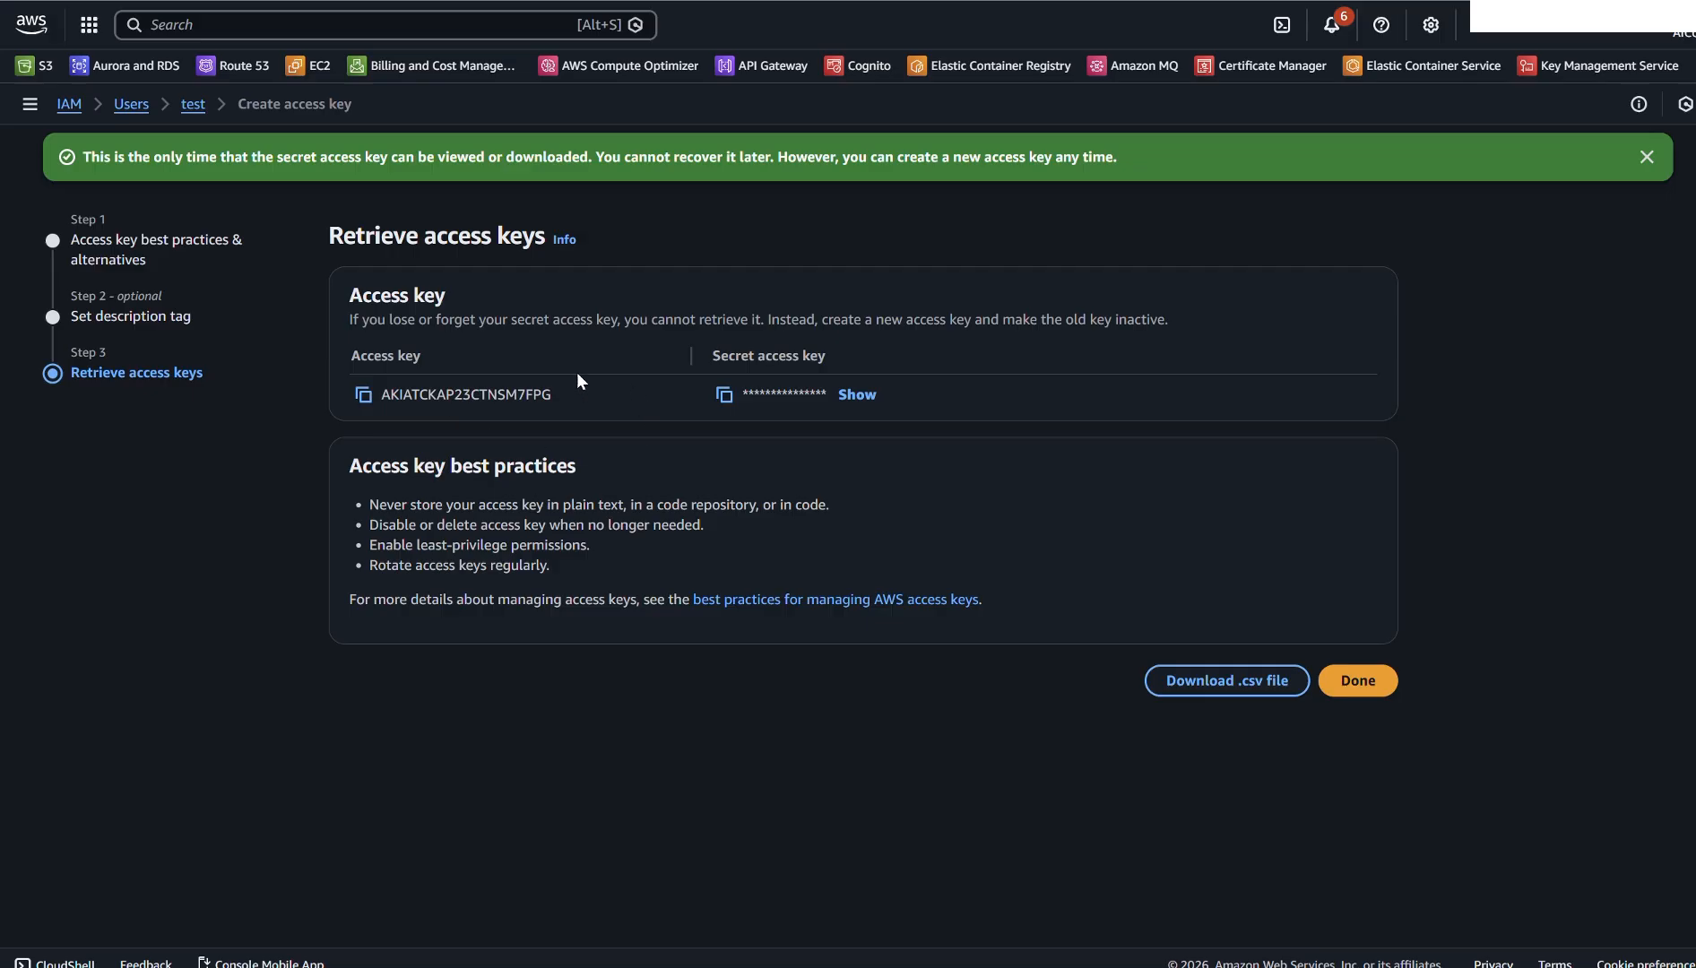
click(365, 401)
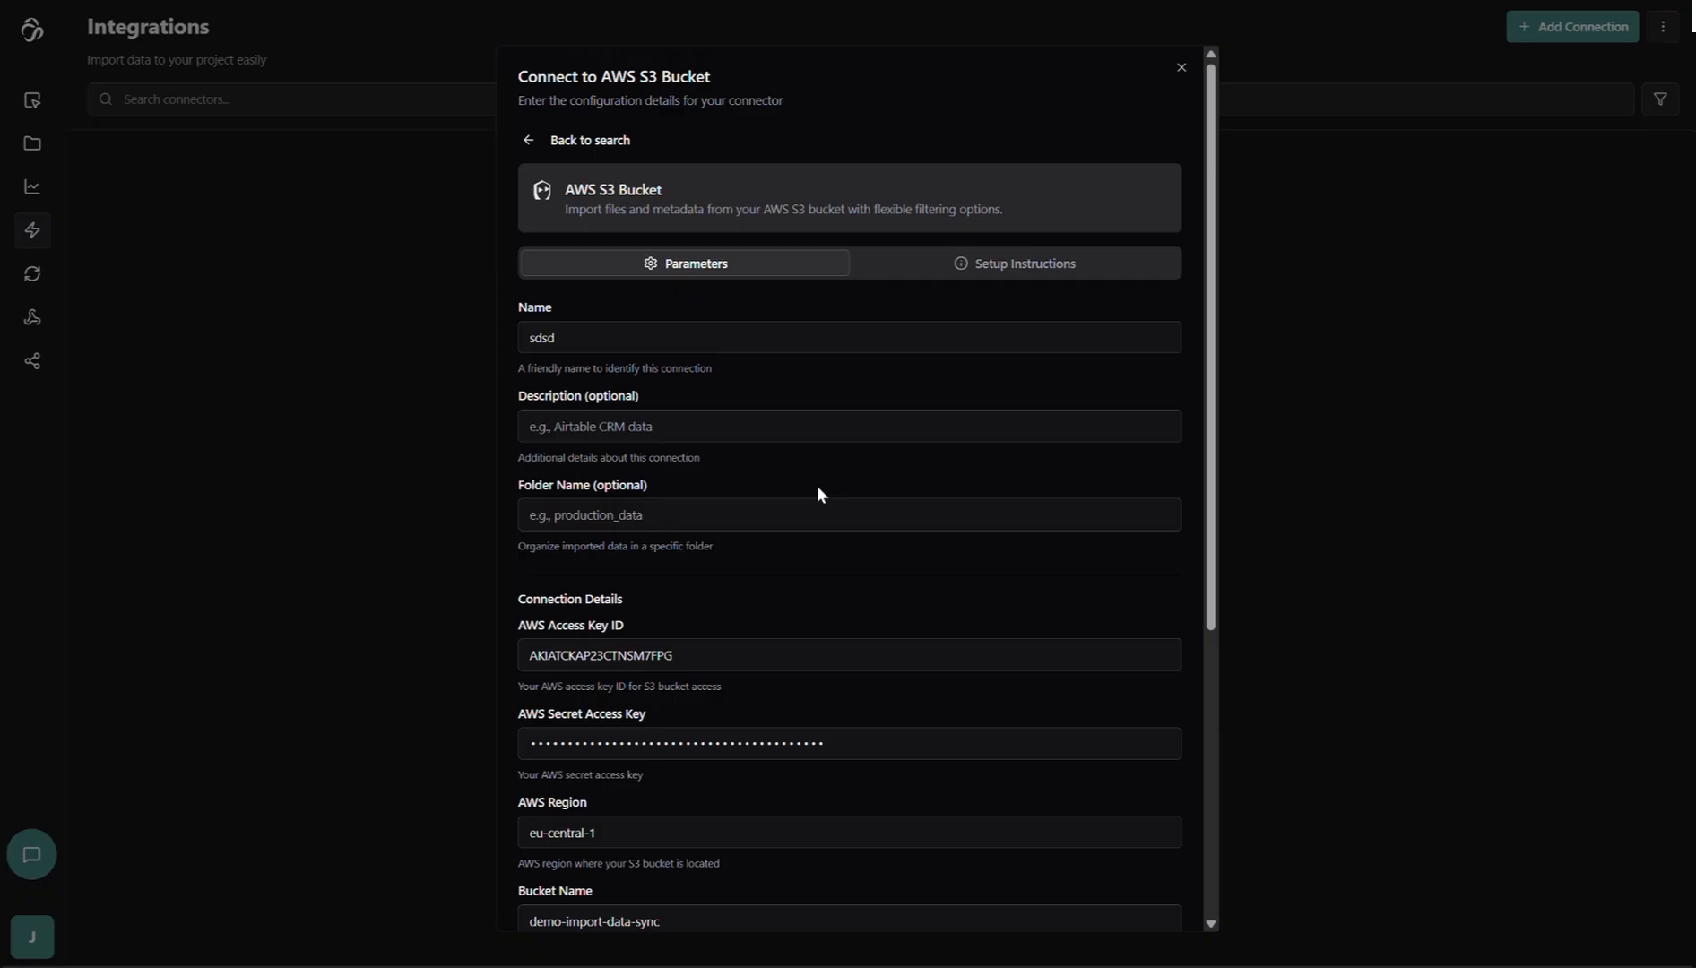
Create the AWS S3 Bucket connection with Download Actual Files enabled and open the connector for editing
scroll(816, 507, down, 5)
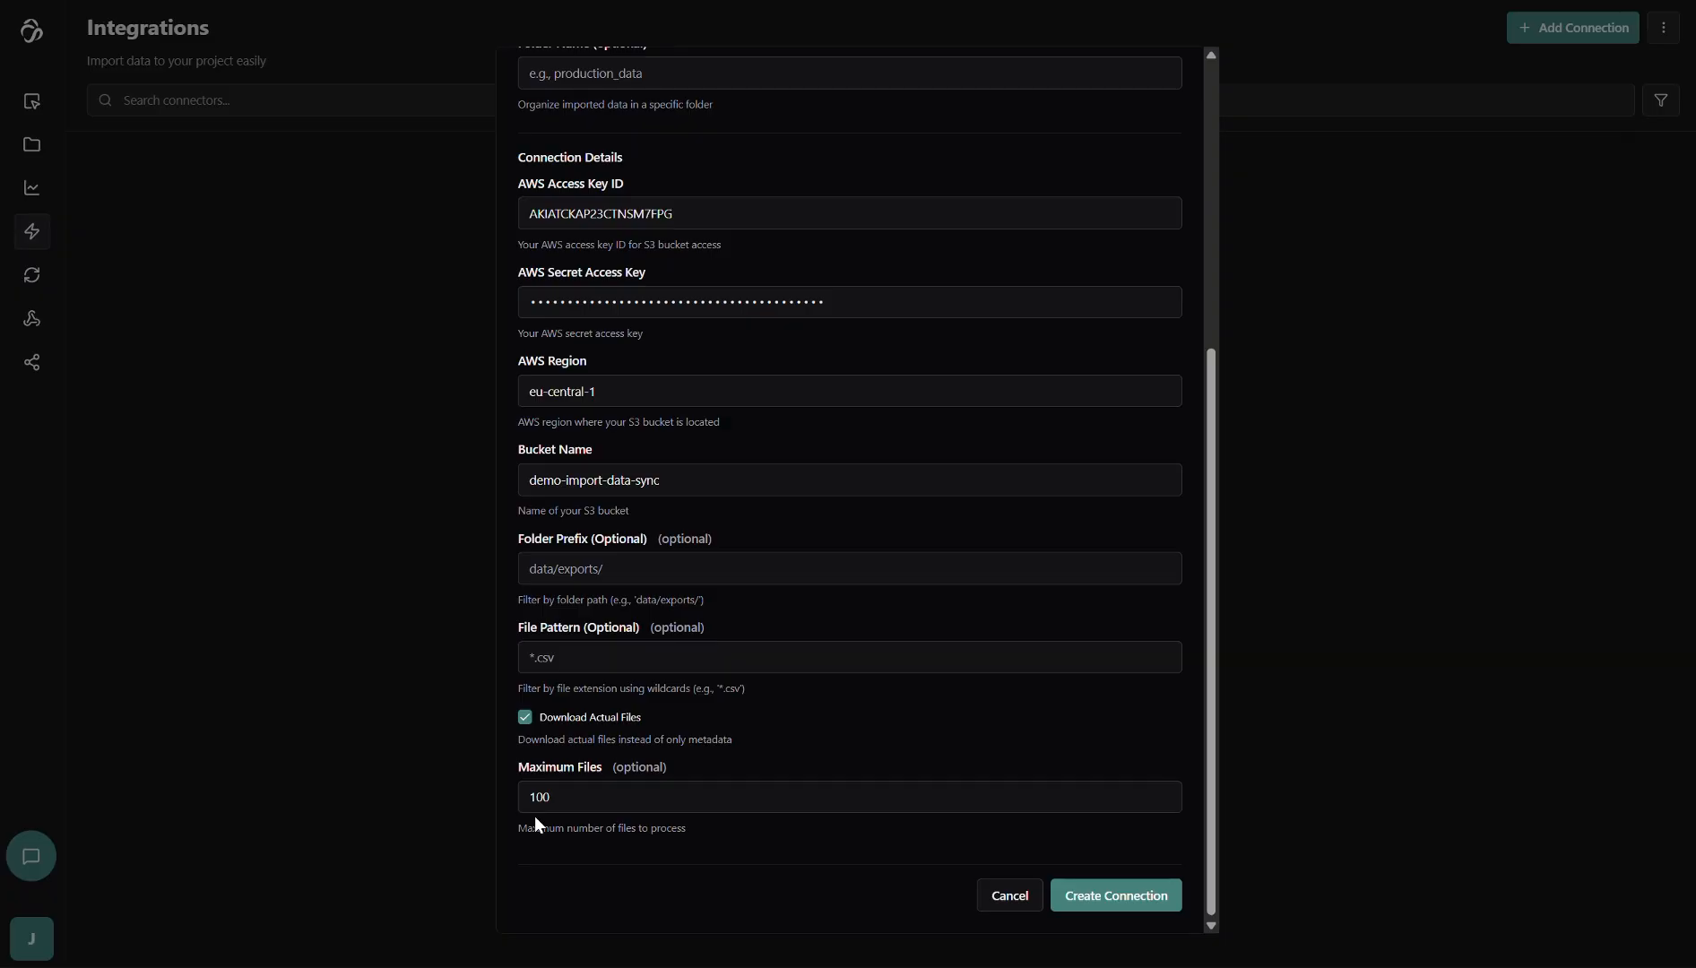
click(1146, 901)
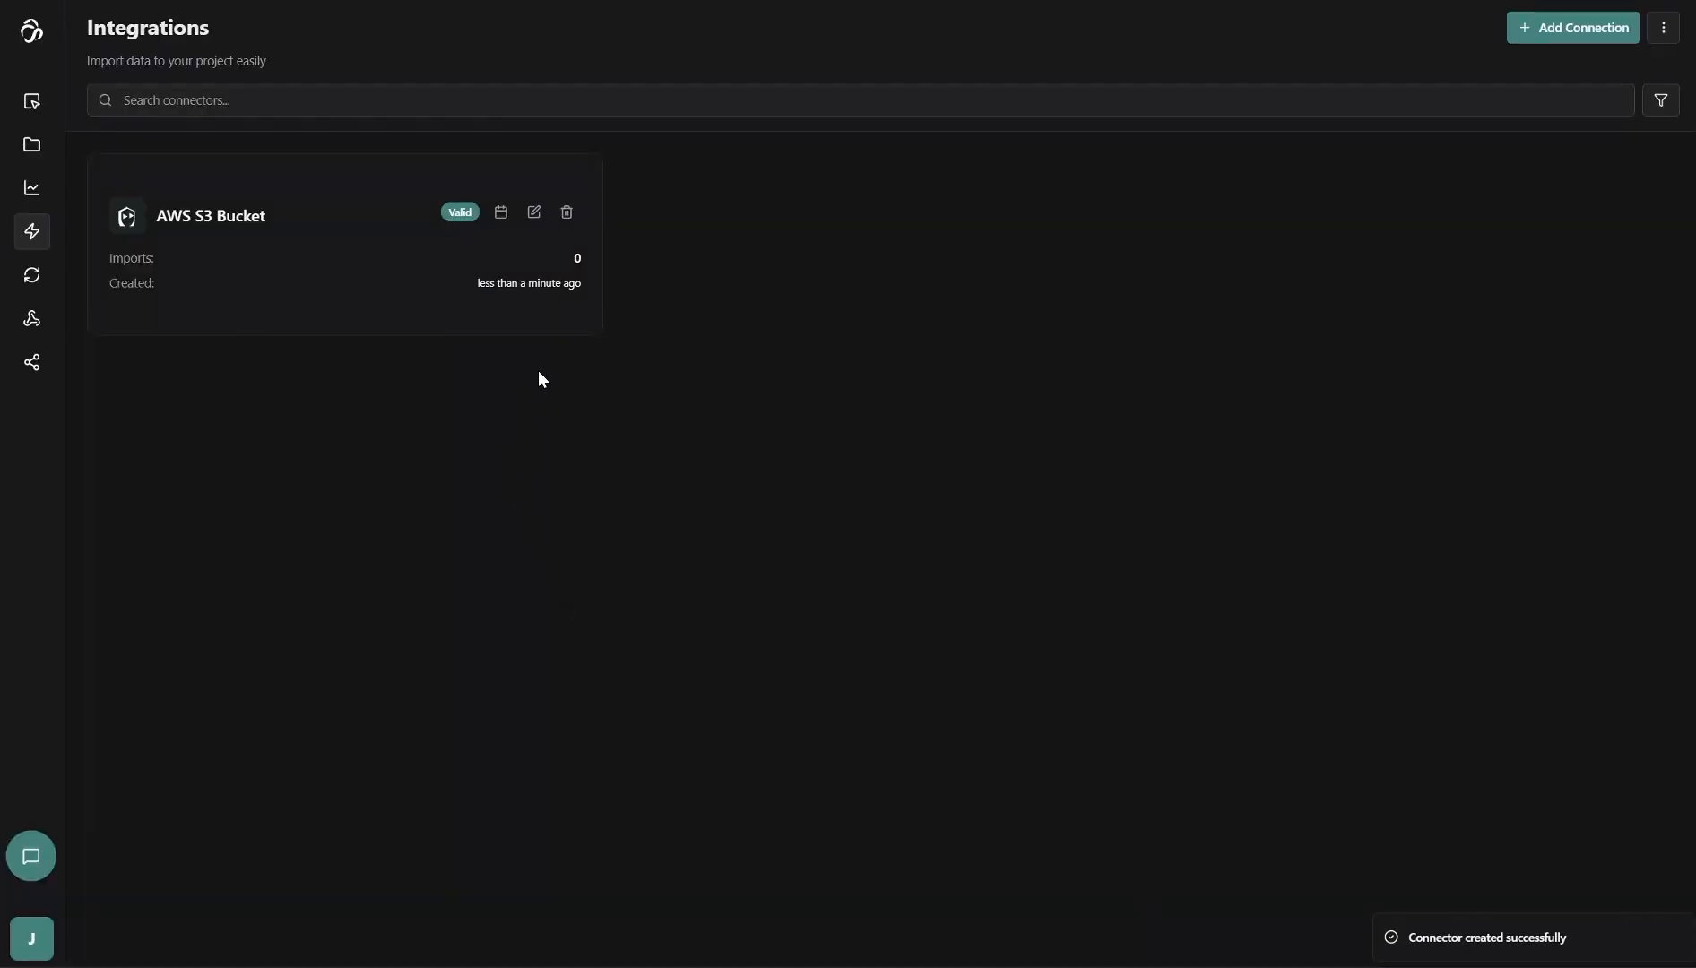
click(535, 222)
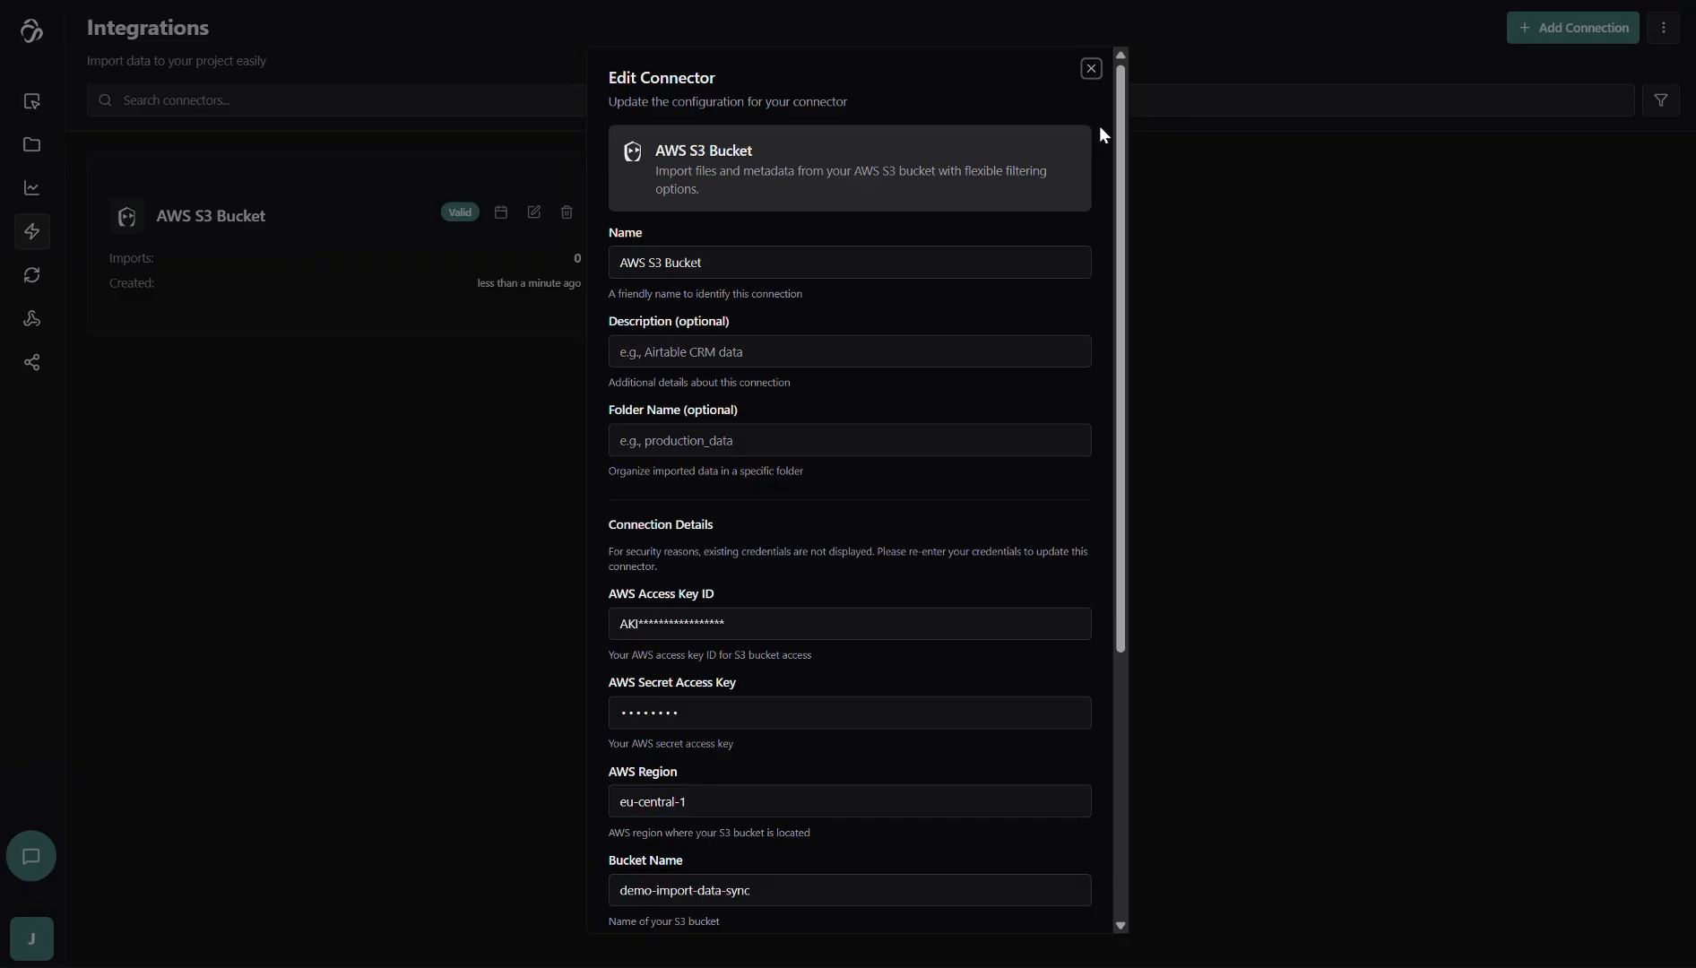
Review the AWS S3 Bucket connector's connection details, optional filters and download option, and close the connector editor
scroll(834, 538, down, 1)
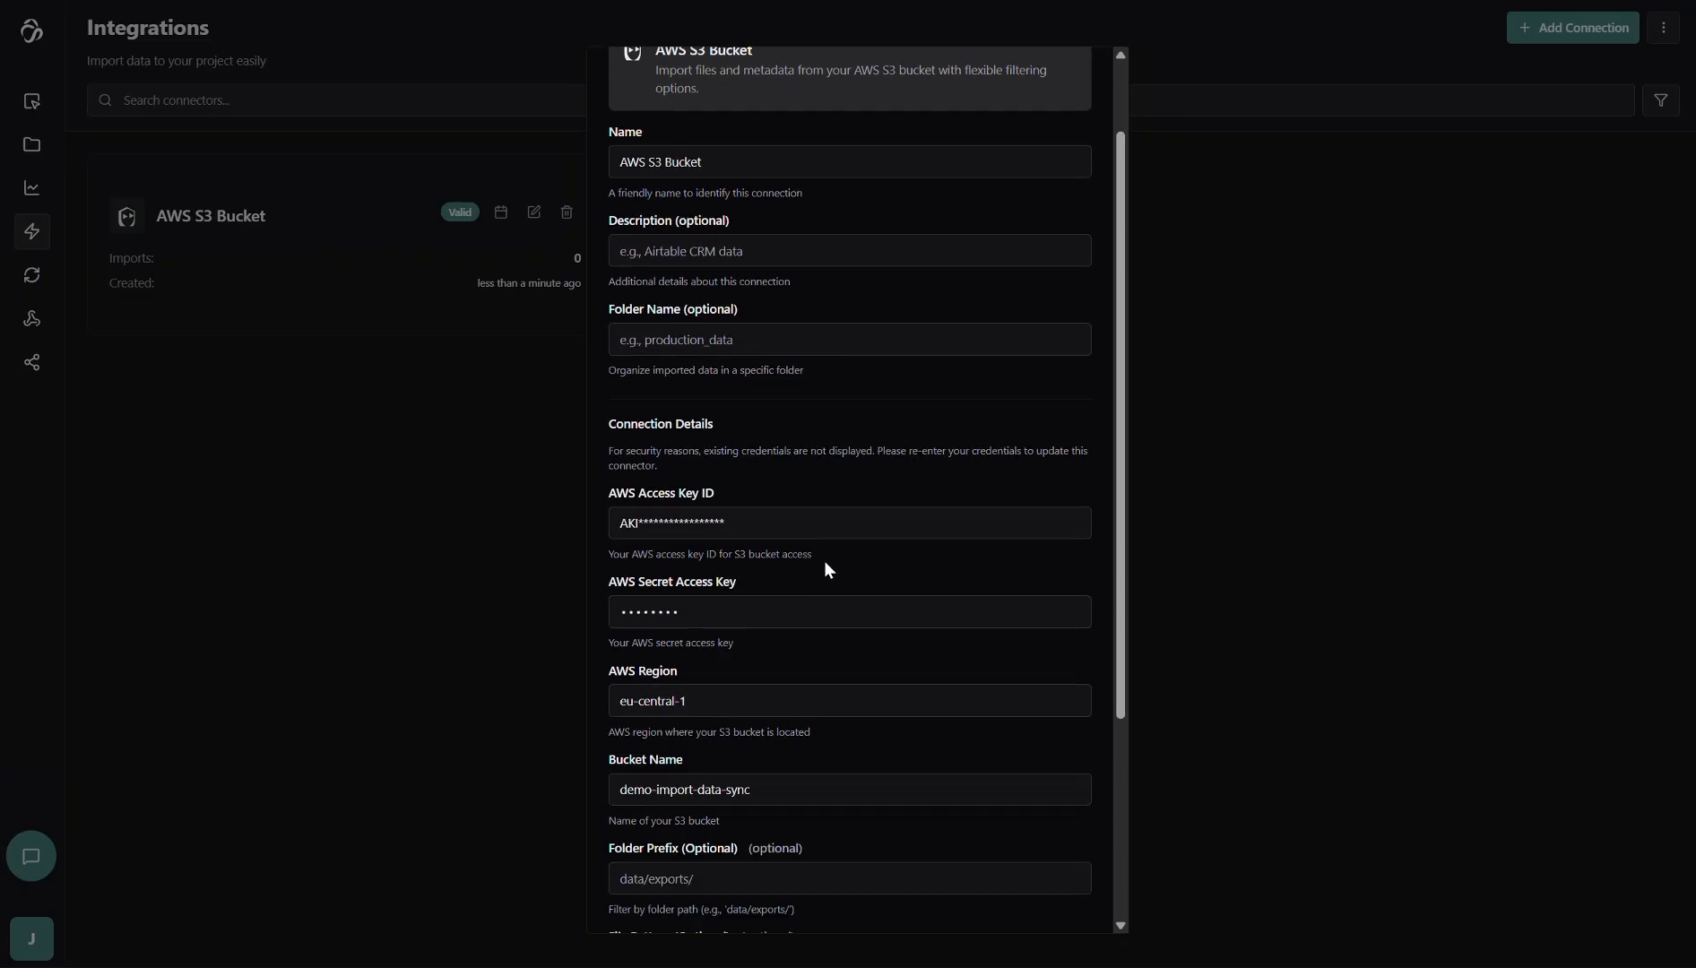
scroll(824, 560, down, 1)
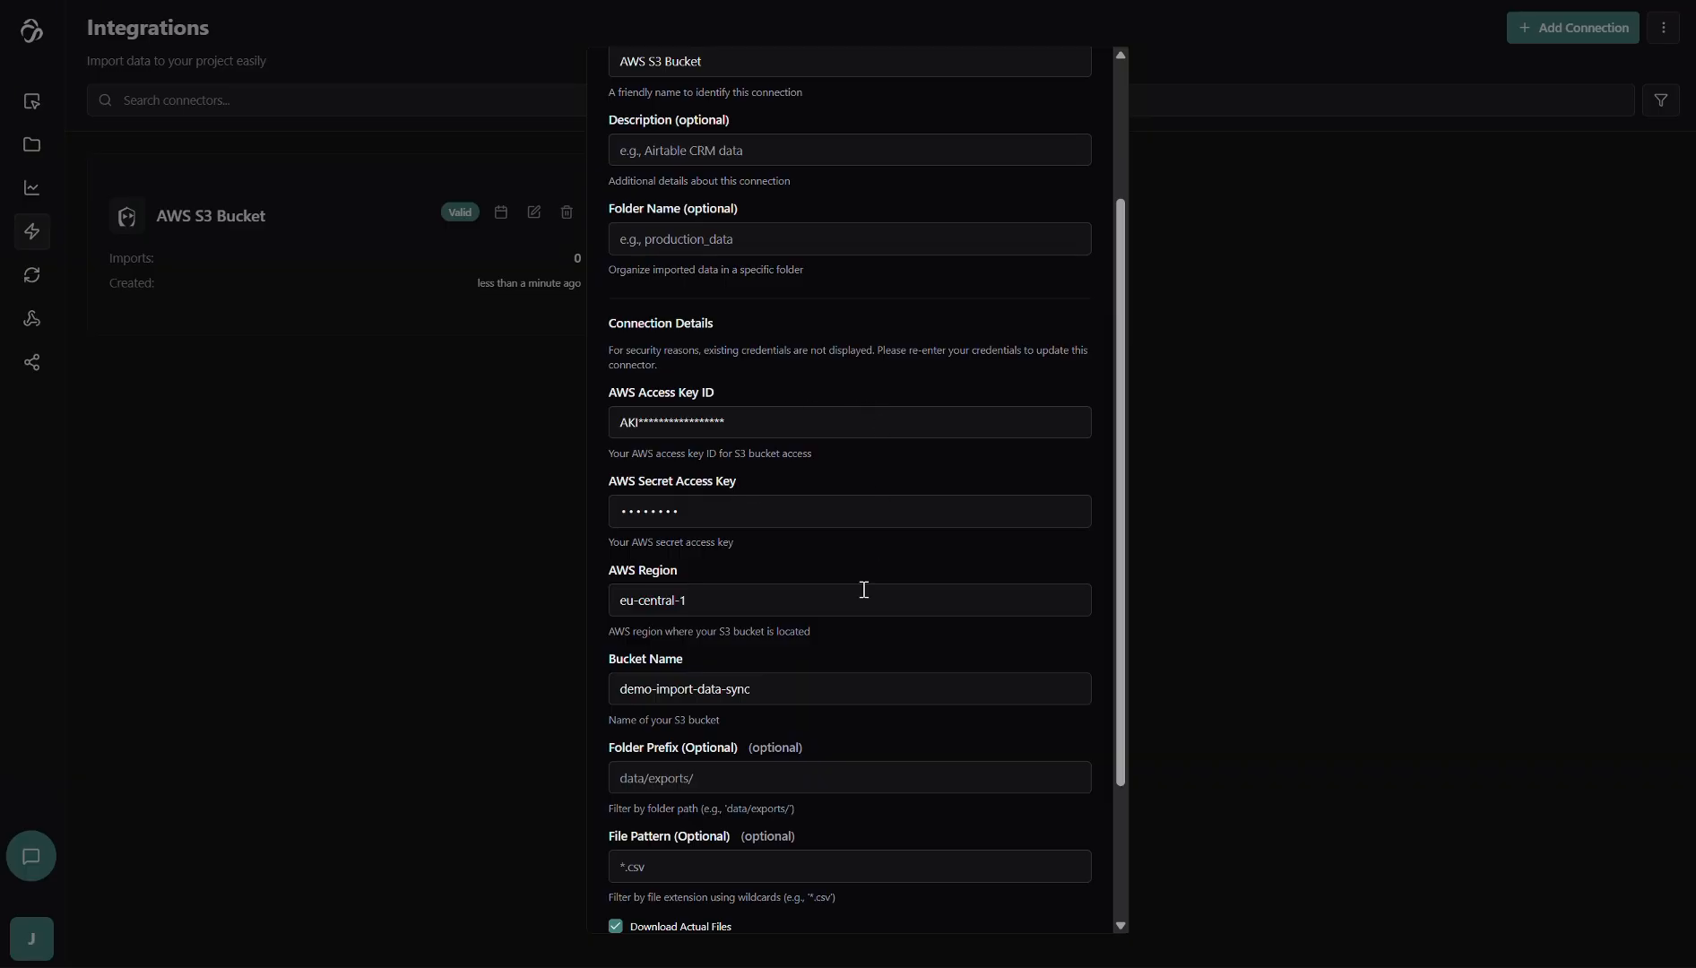
scroll(860, 594, down, 3)
click(920, 899)
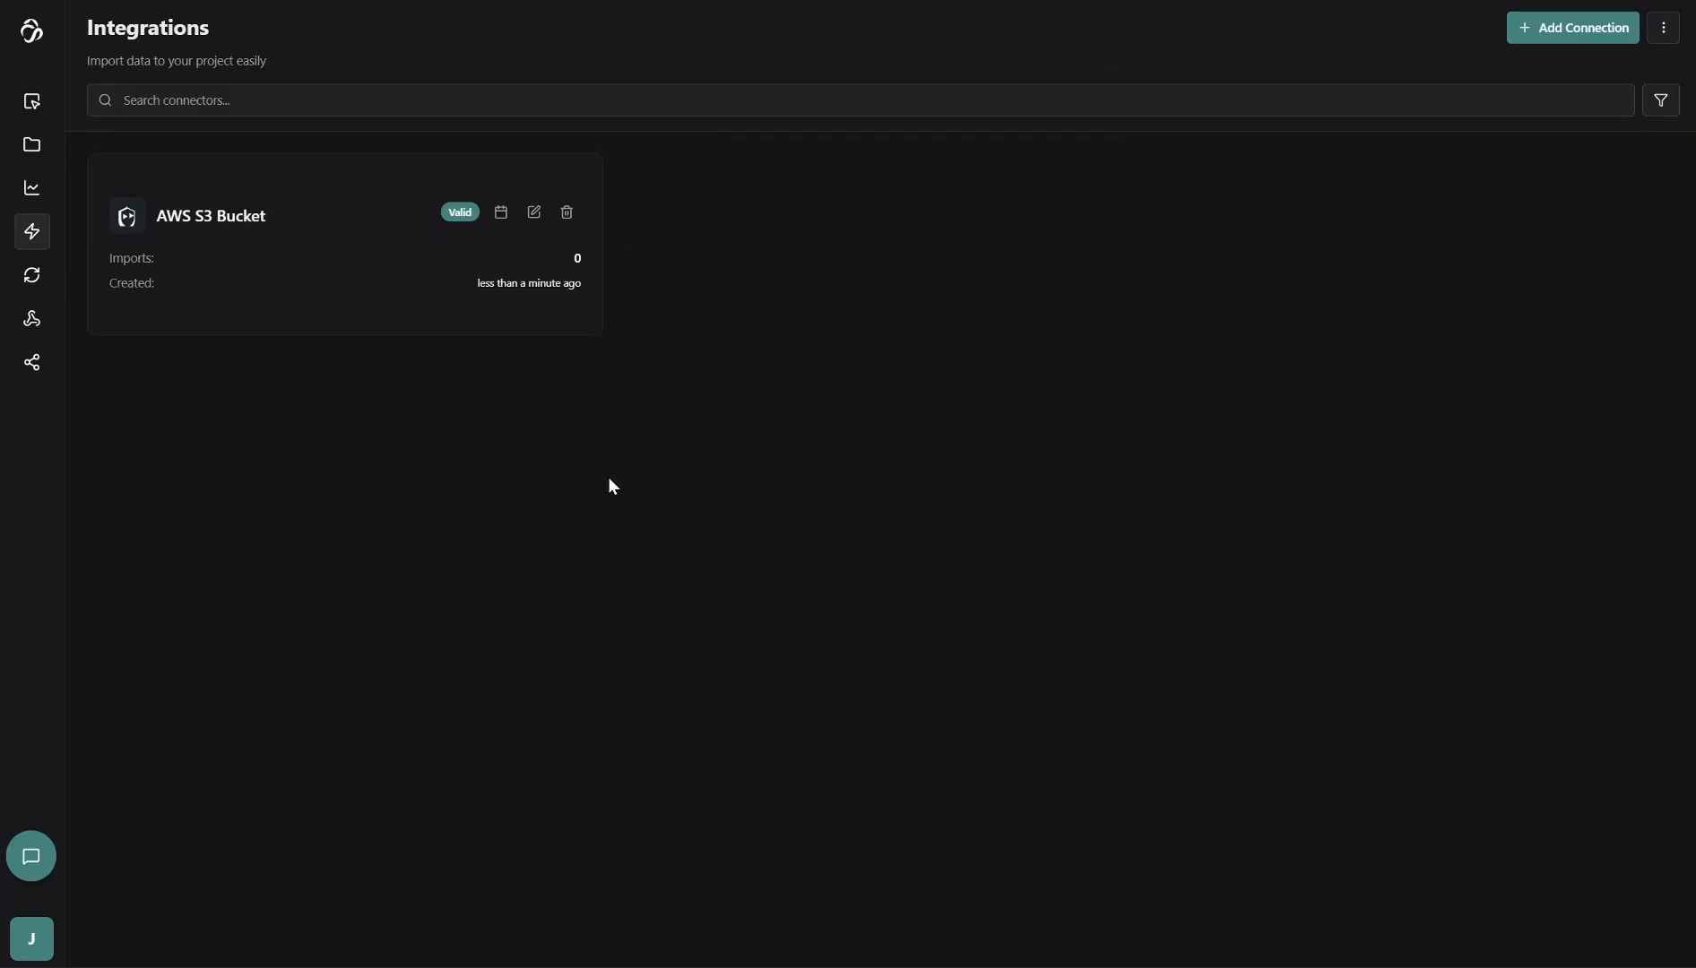
Check the past sync runs and view the imported demo-import-data-sync File List among the project's data files
click(33, 276)
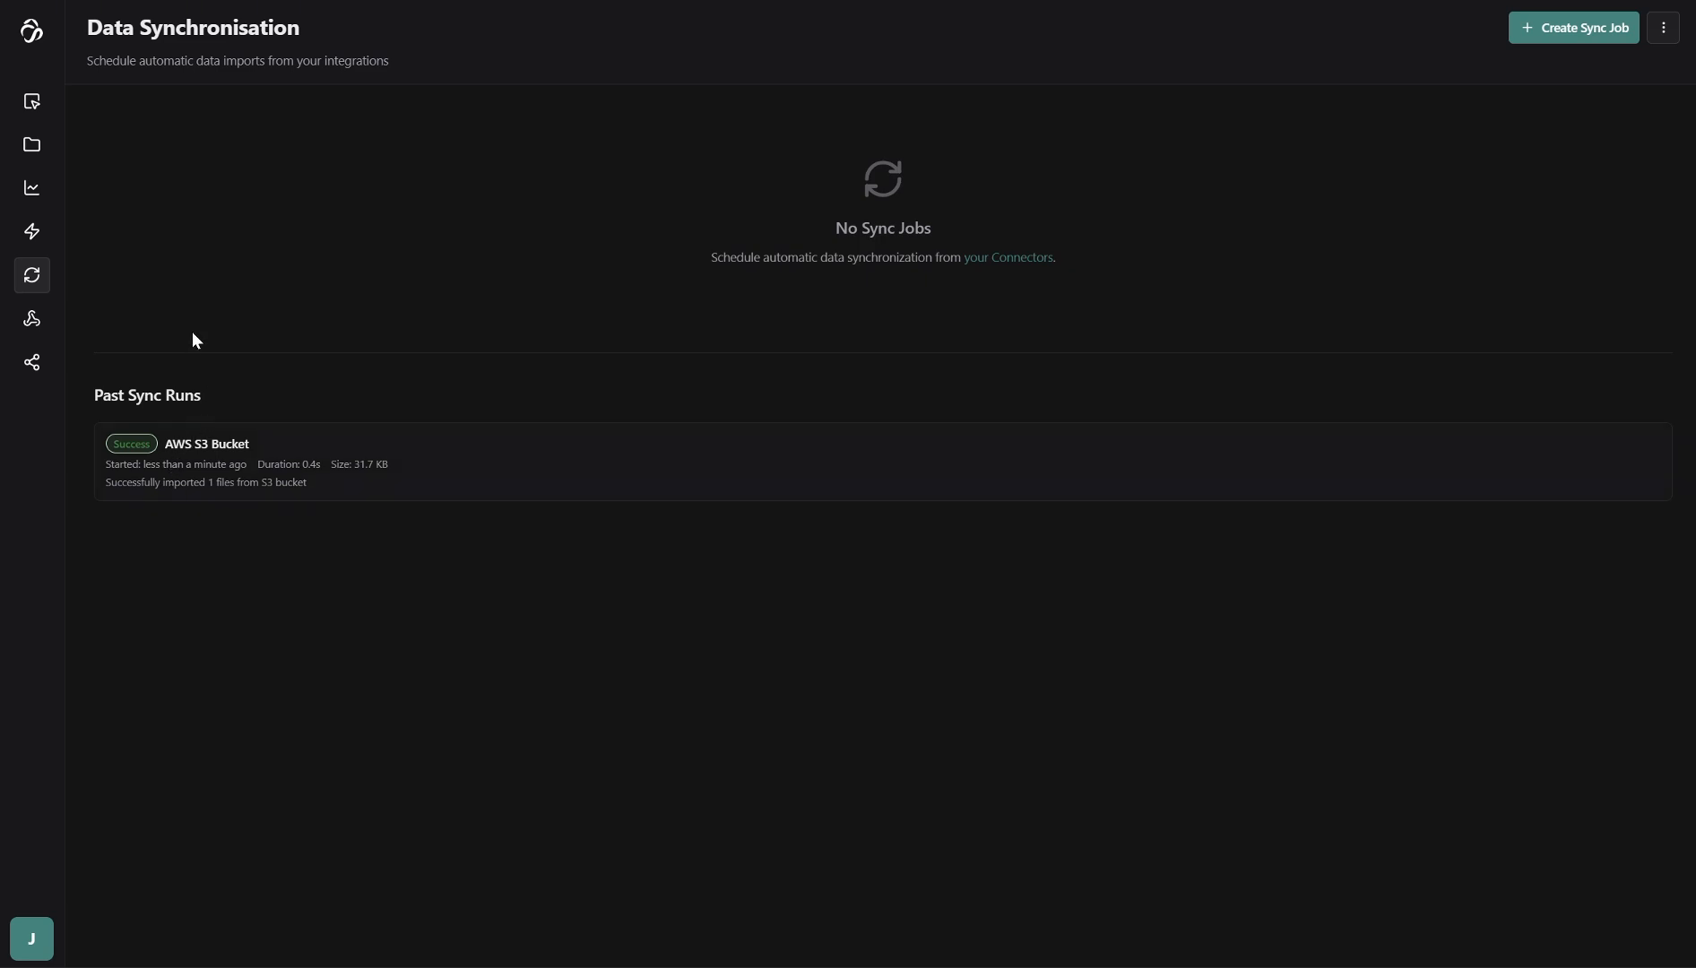
click(36, 154)
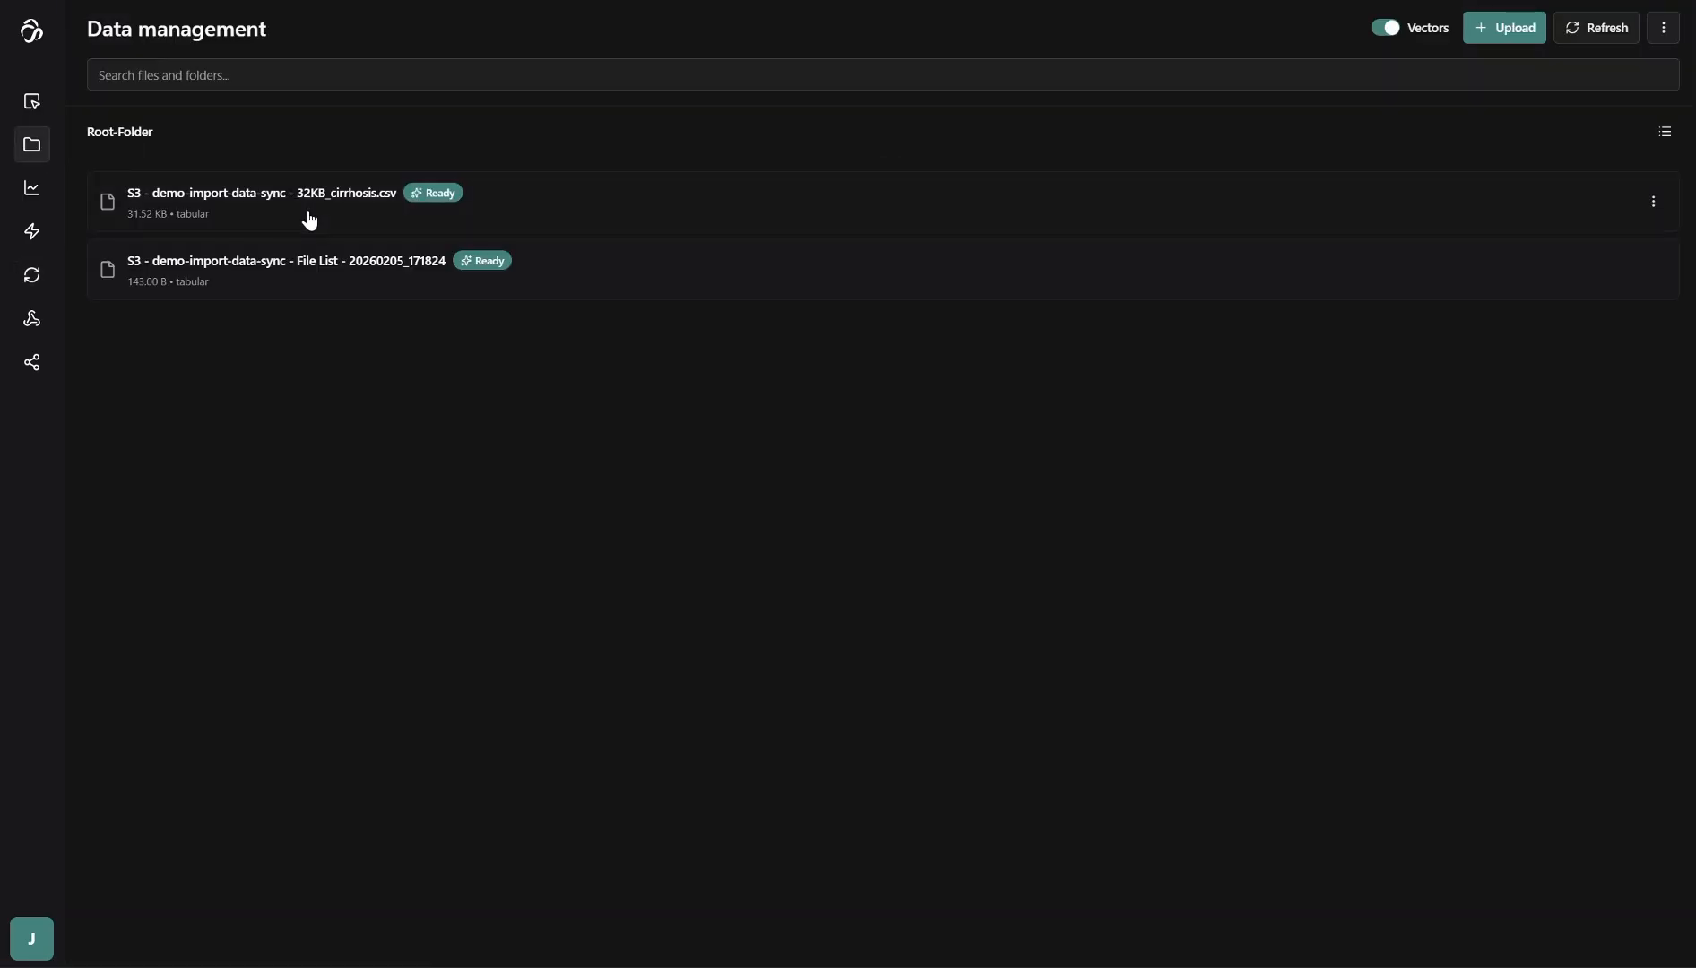
click(223, 283)
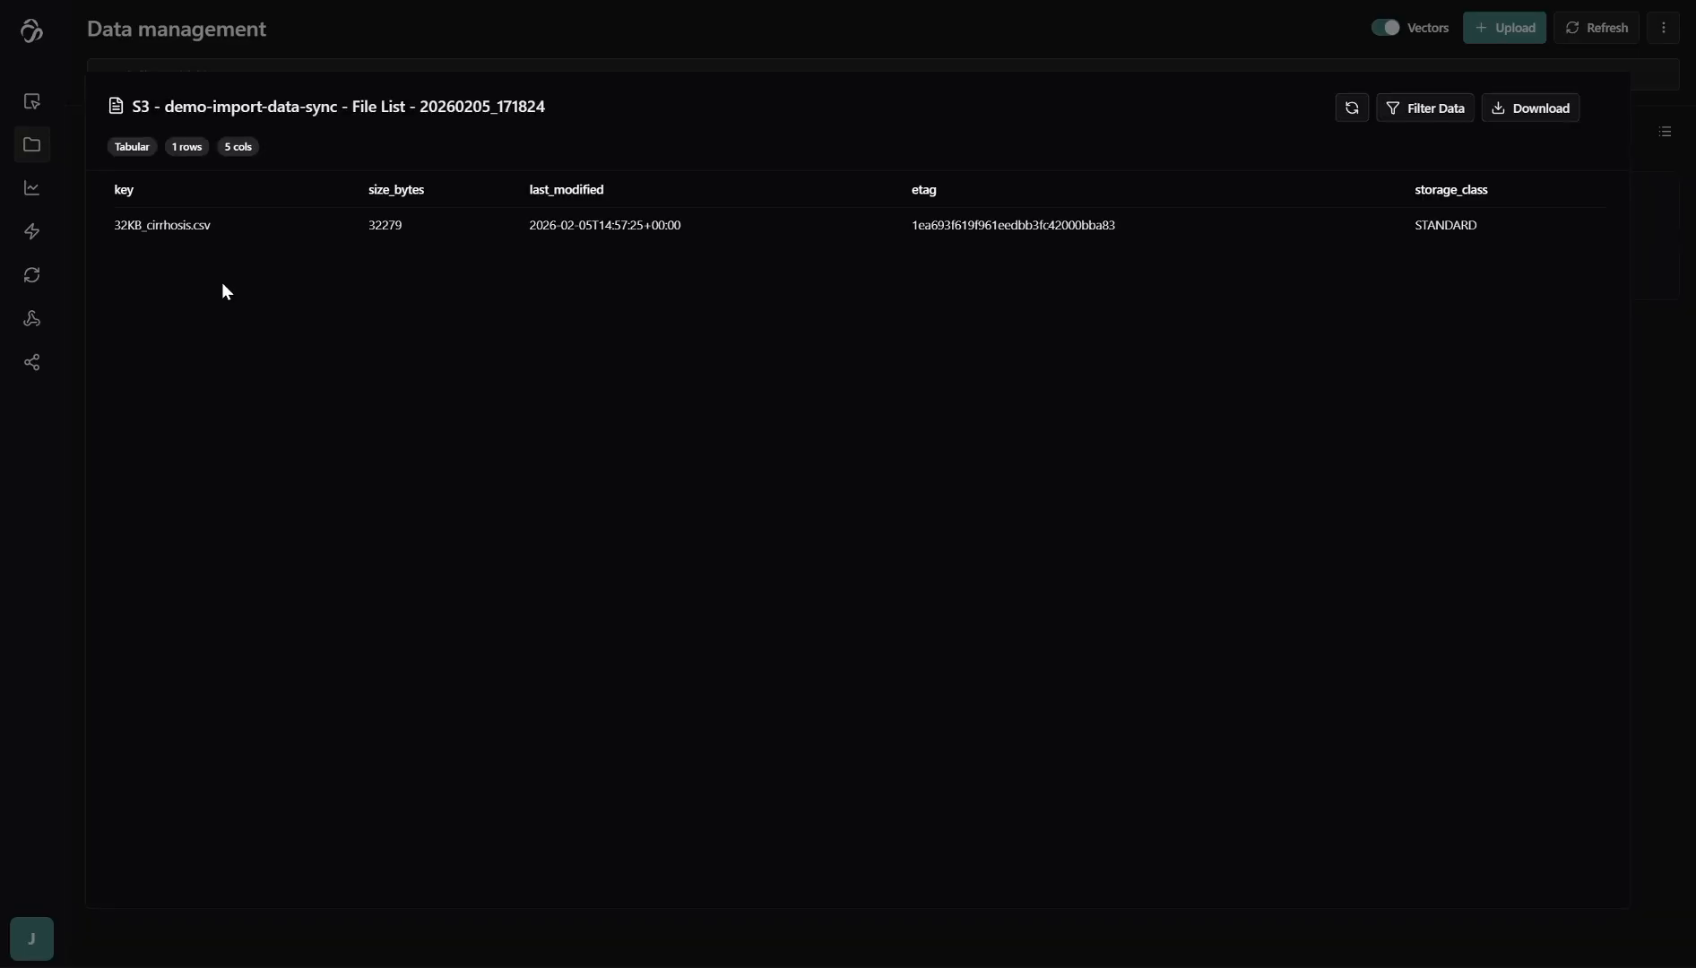
click(524, 33)
Look through the rows of the imported 32KB_cirrhosis.csv file and close its preview
click(236, 199)
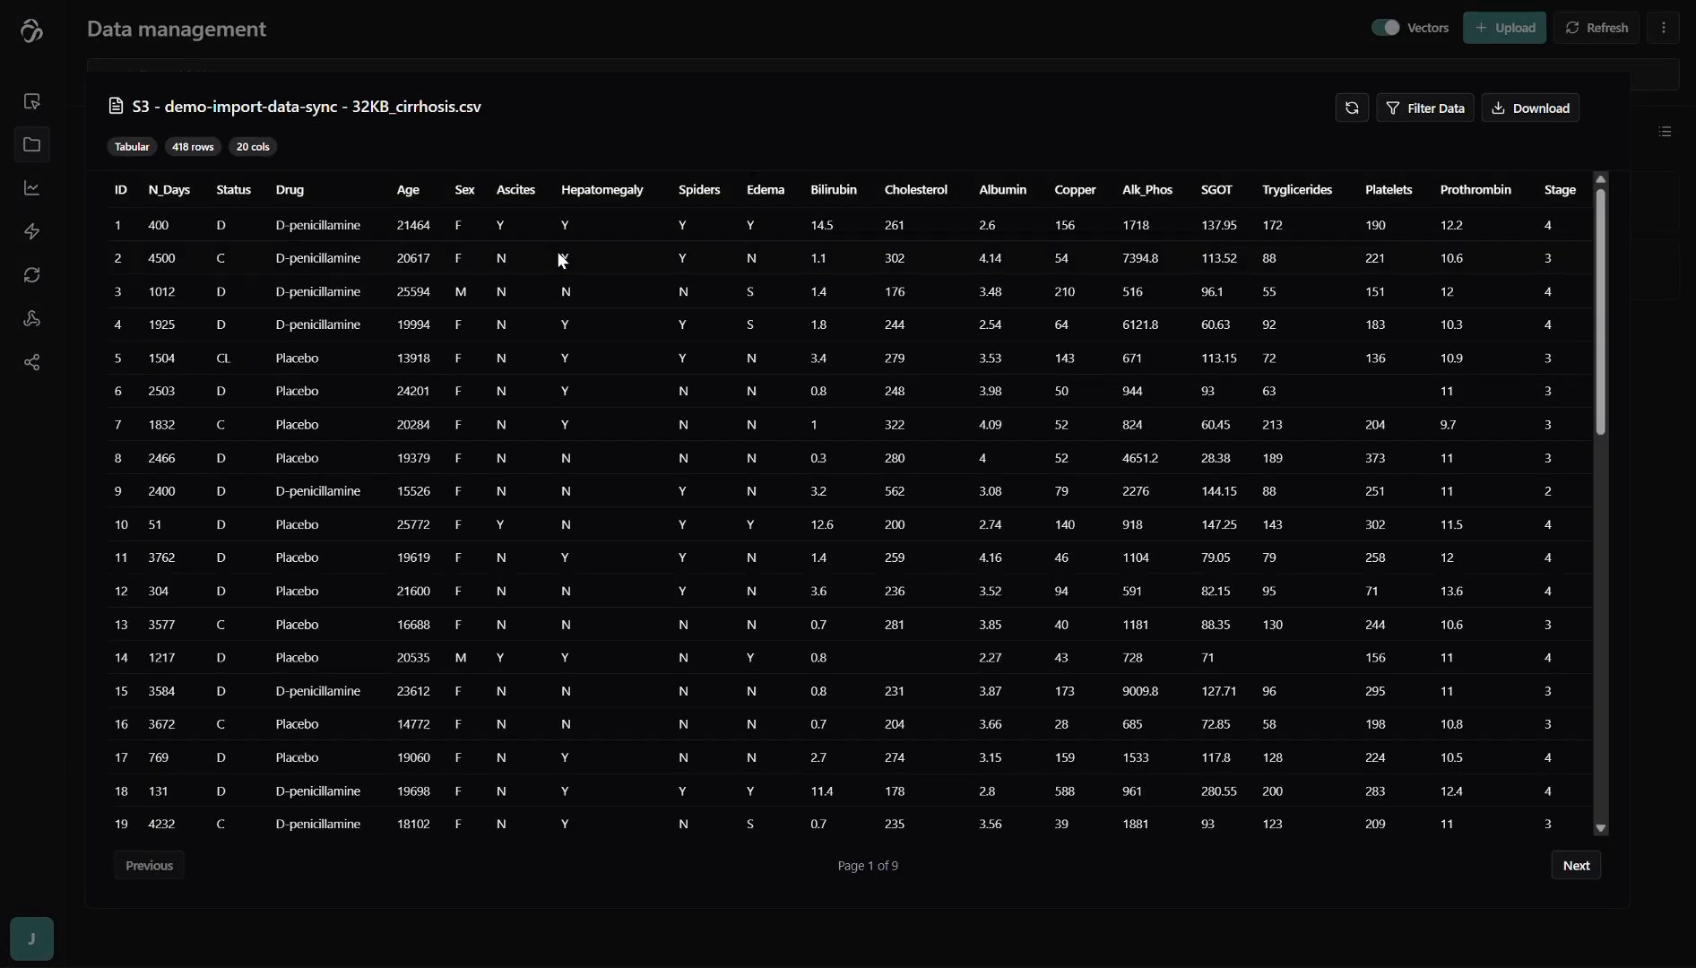
scroll(934, 237, down, 7)
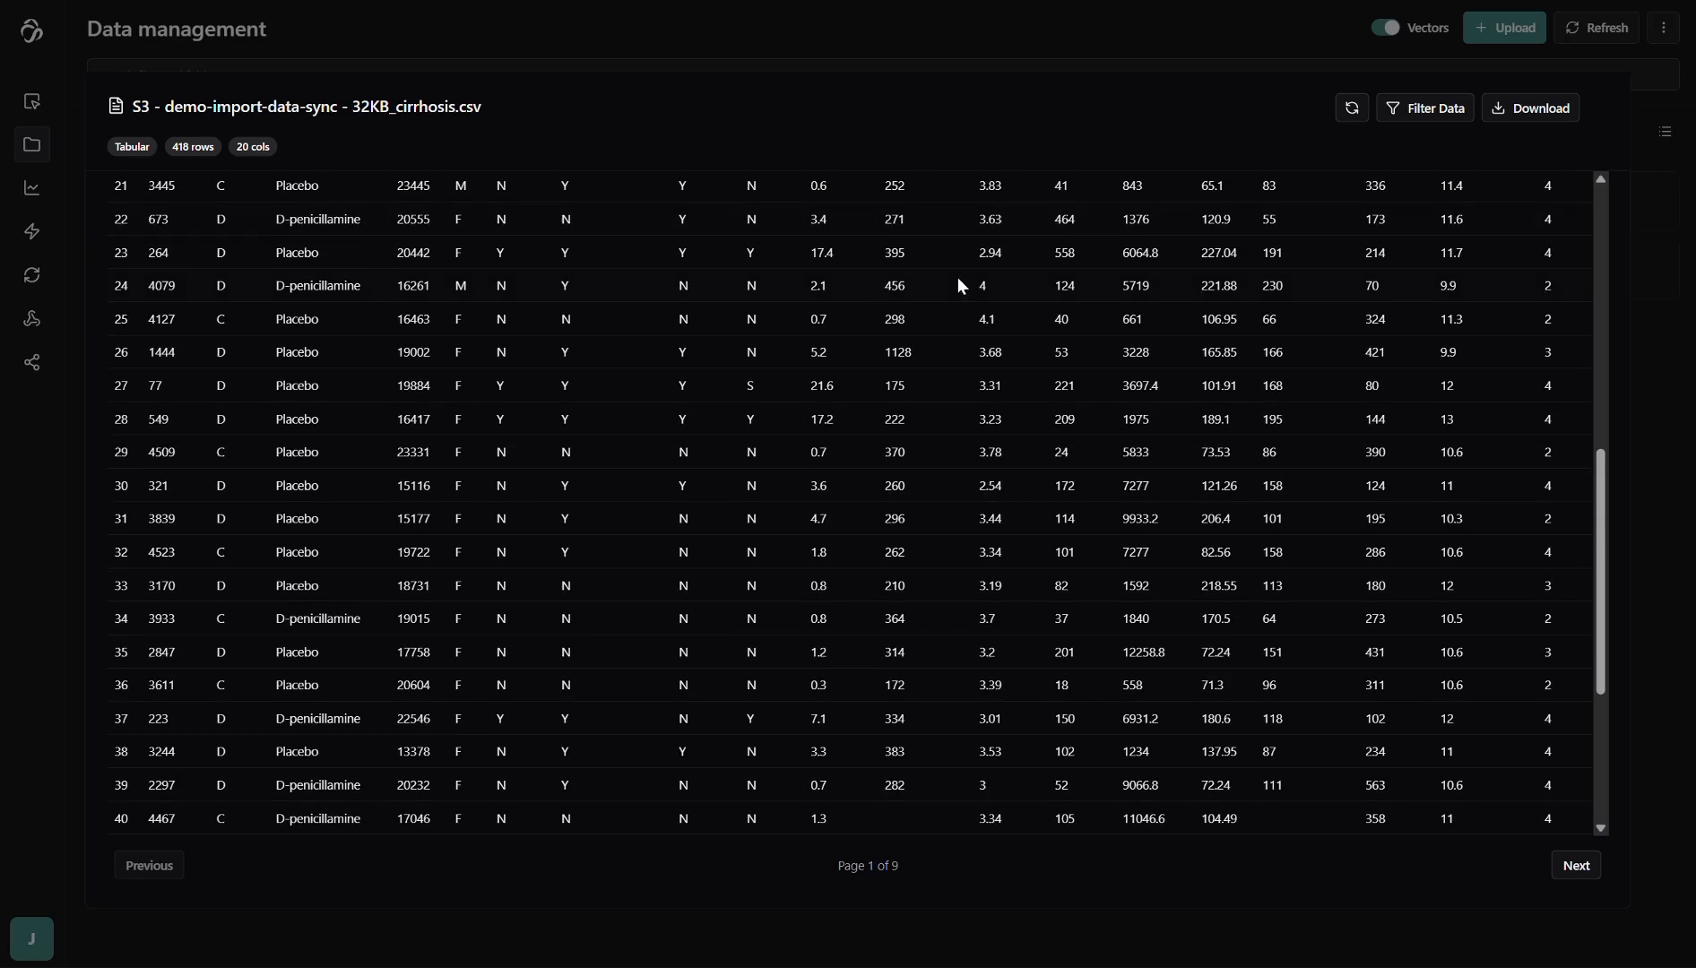
click(1655, 74)
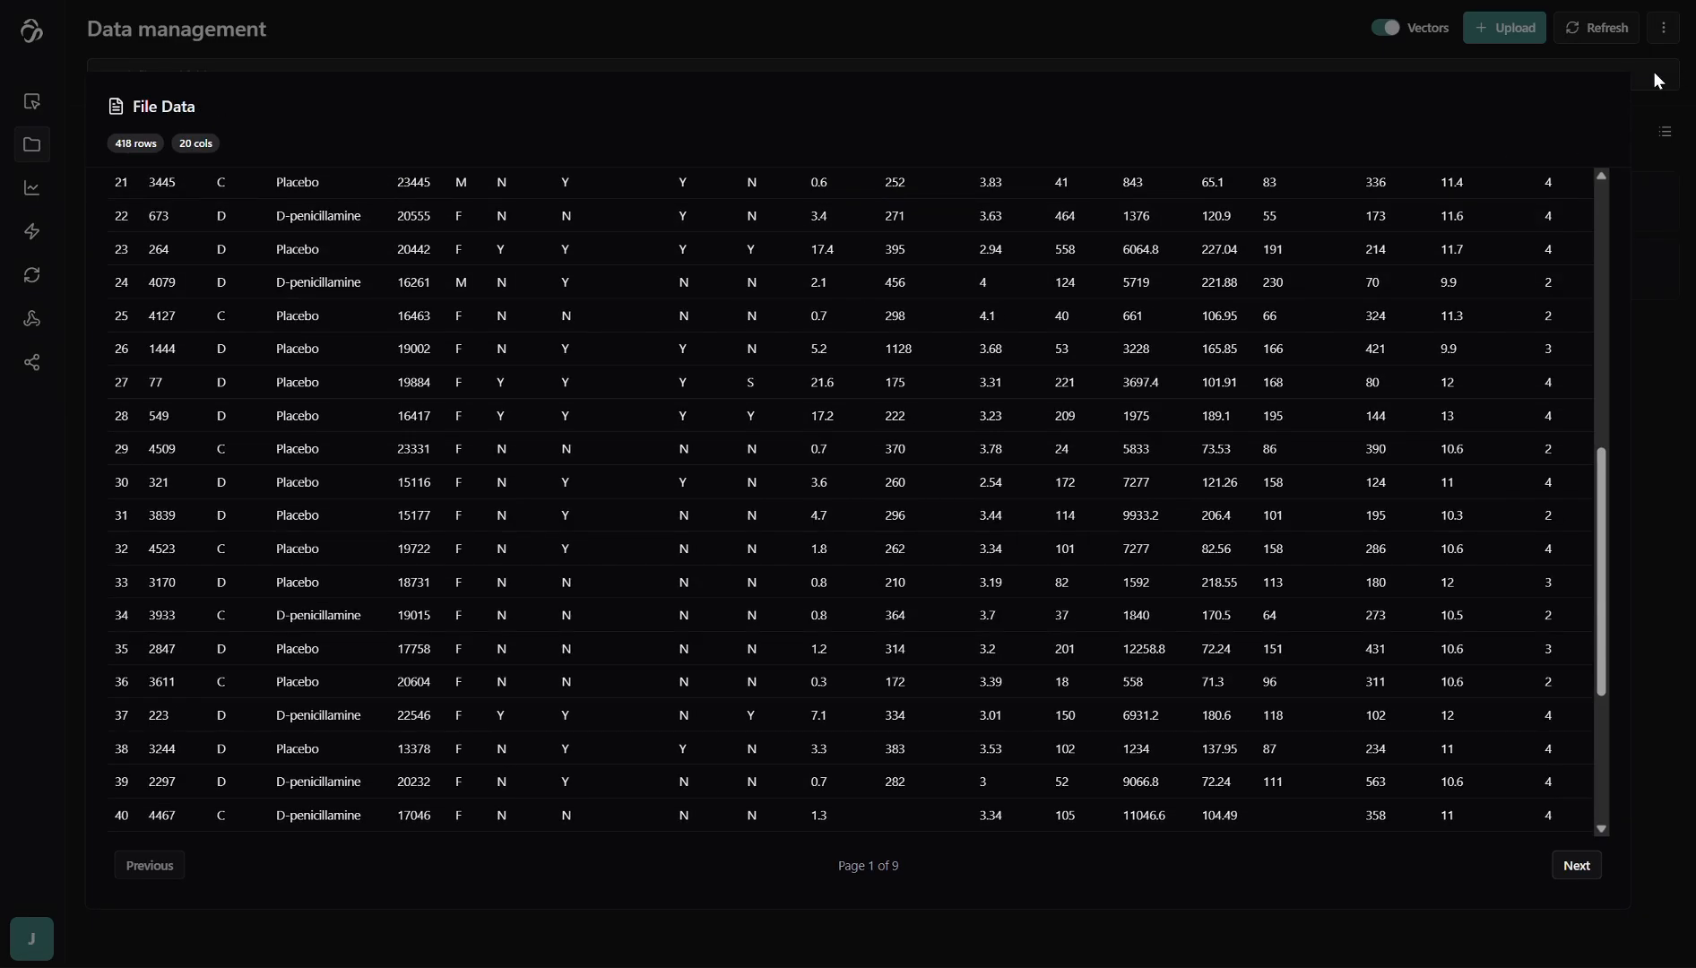